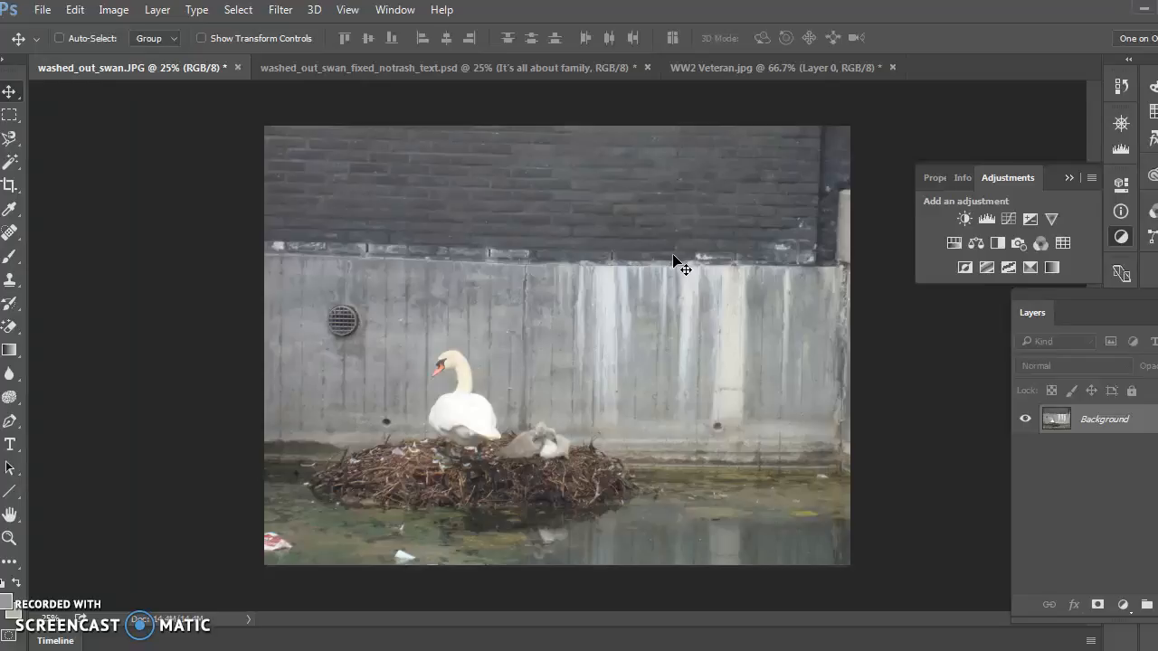
- Apply Auto Contrast to the washed-out swan photo
left_click(109, 13)
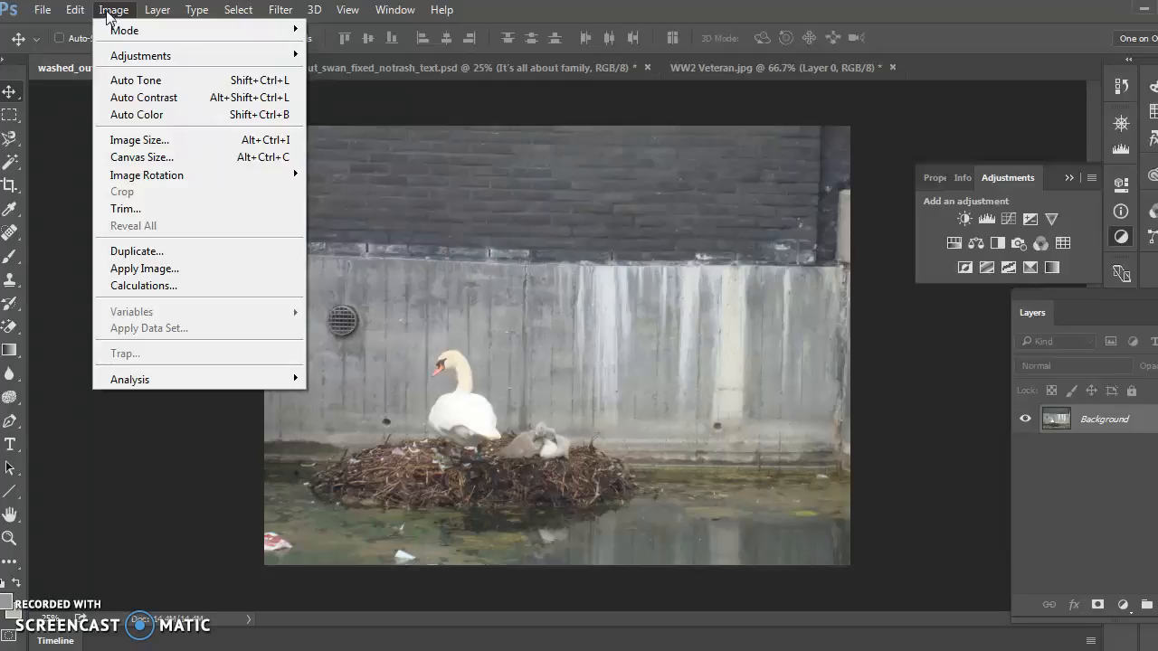
left_click(127, 99)
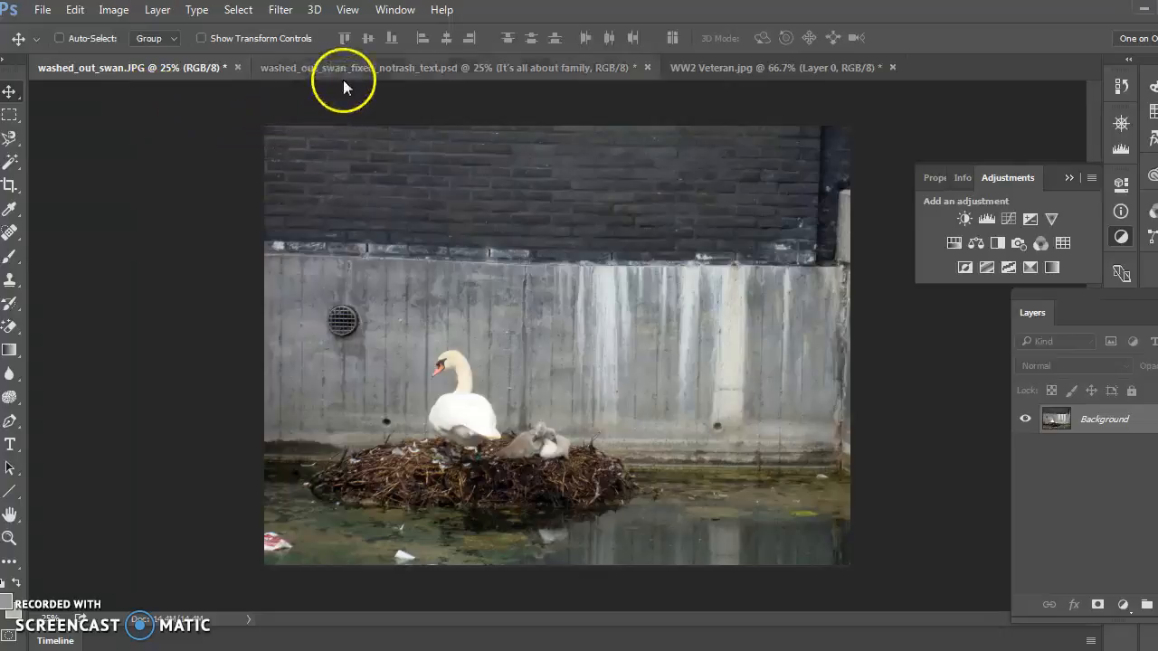
- Hide the Adjustments panel and show it again
left_click(396, 9)
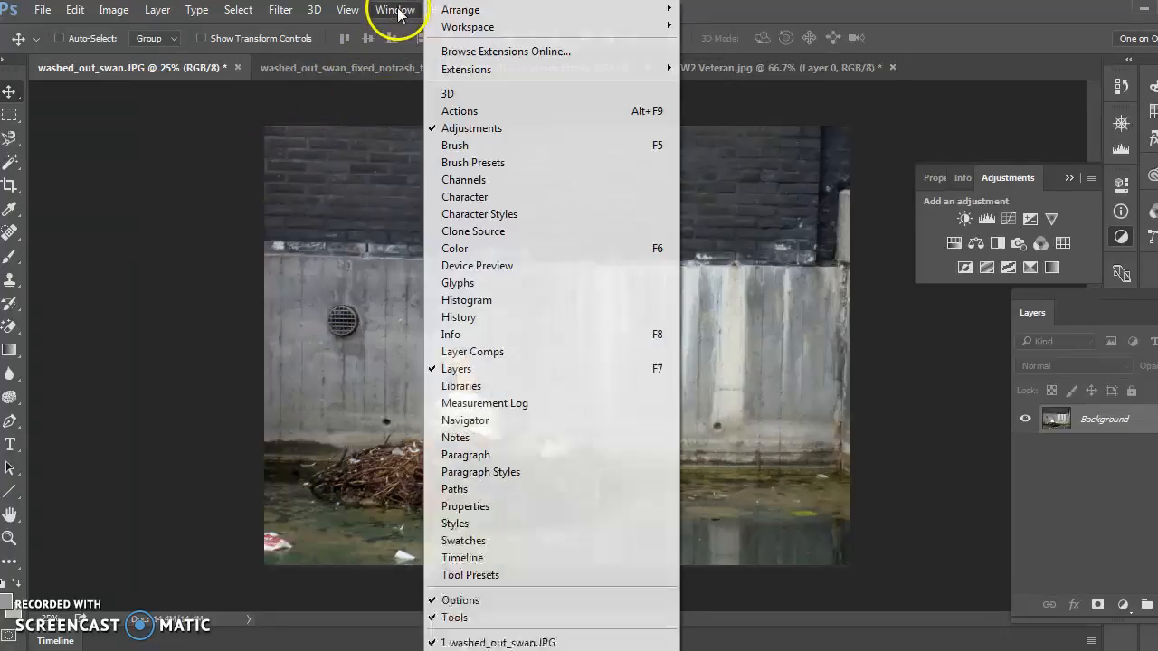
left_click(460, 128)
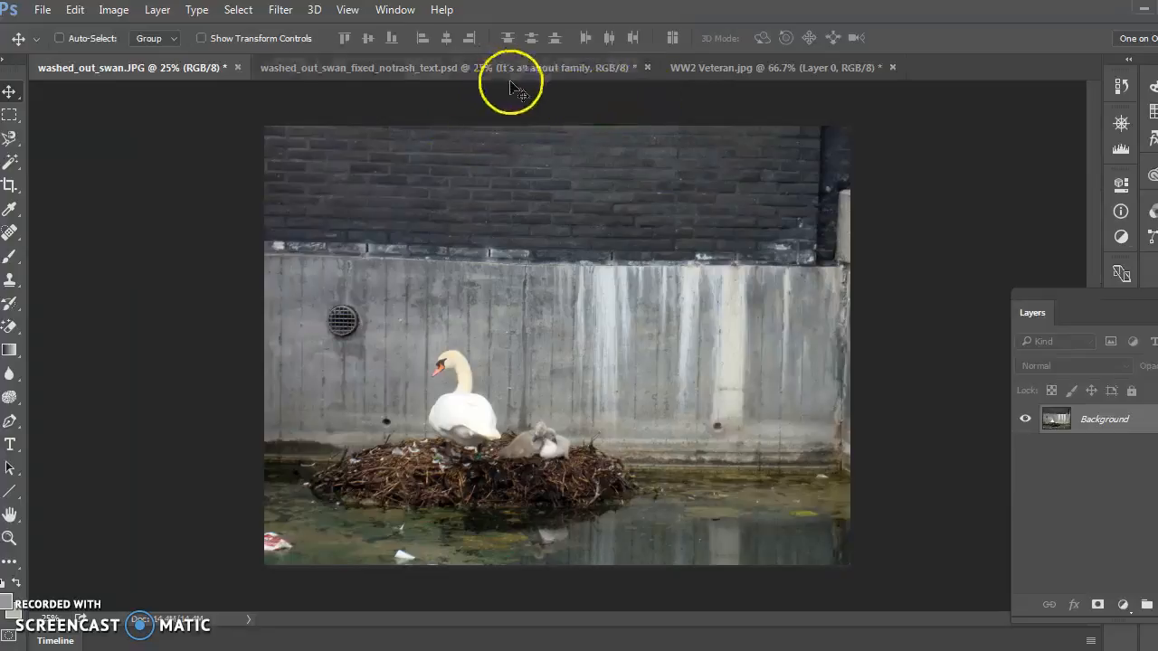
left_click(394, 11)
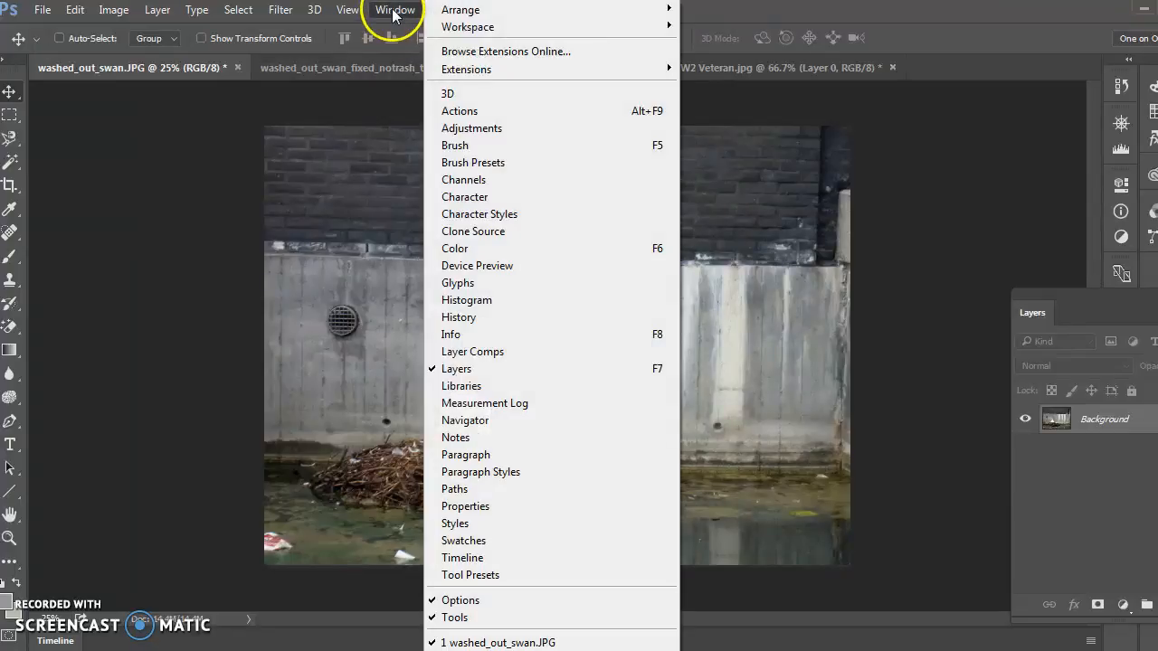
left_click(928, 134)
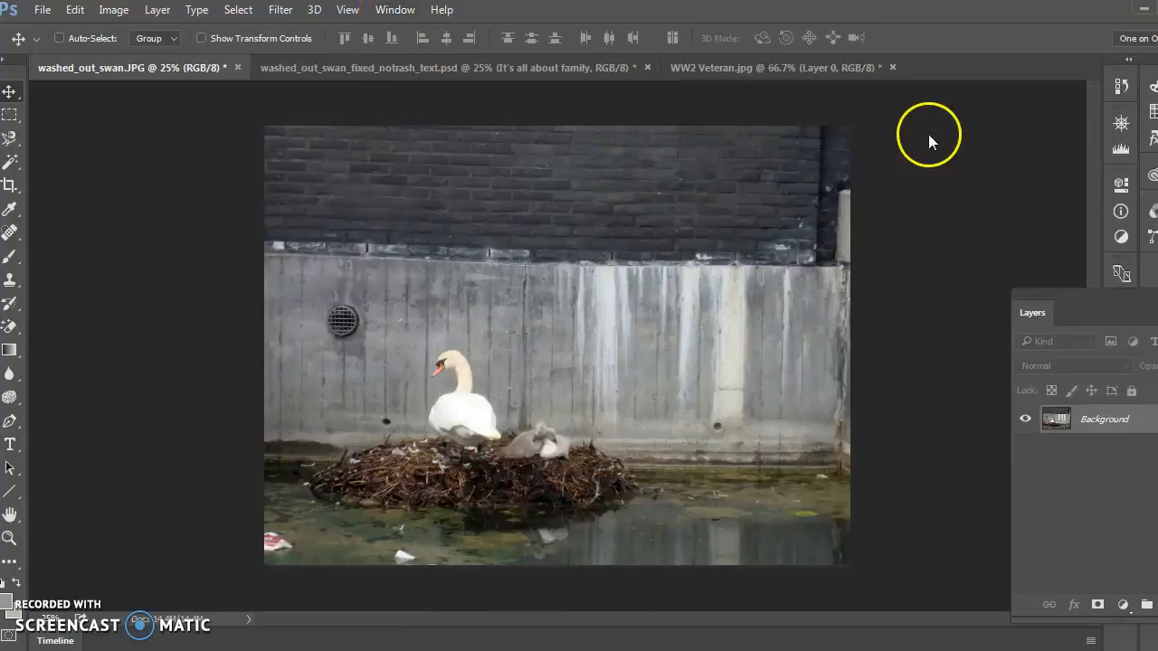
left_click(1121, 238)
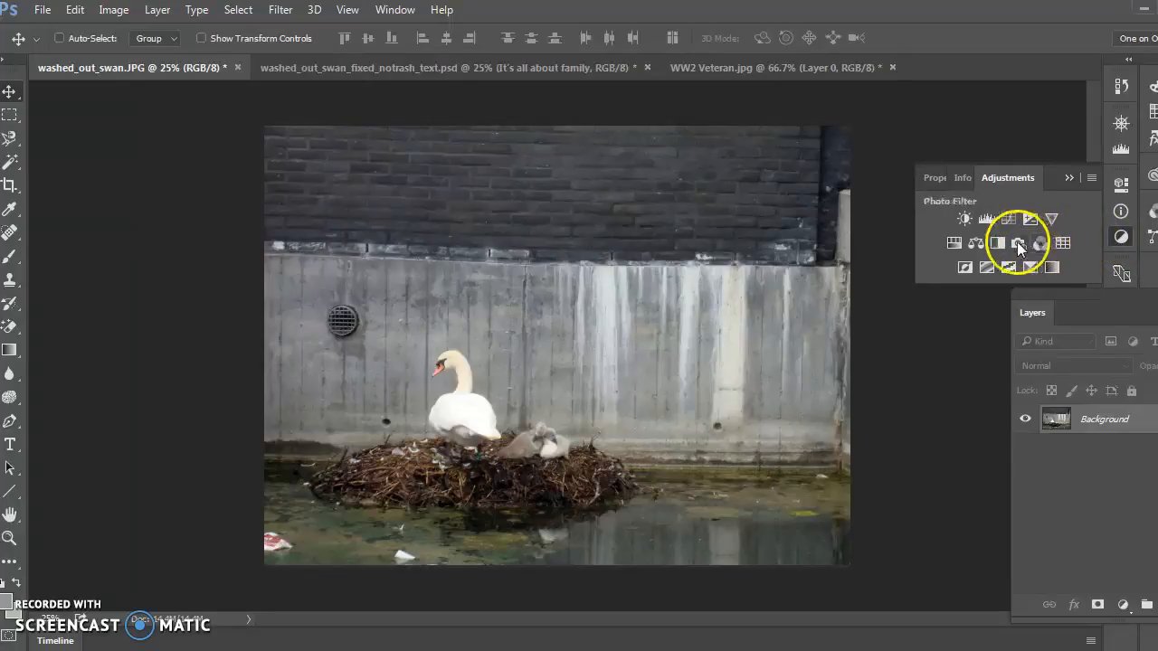
- Add a Brightness/Contrast adjustment layer above the Background with Contrast set to 28, and collapse its properties
left_click(965, 217)
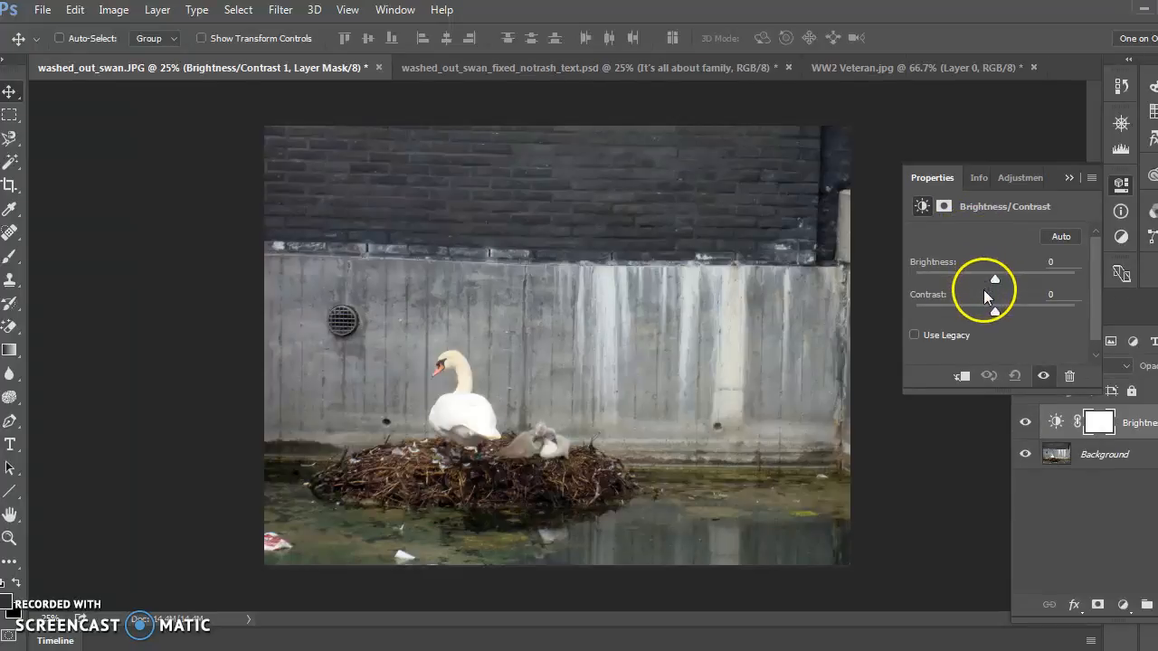
left_click_drag(996, 313, 1015, 332)
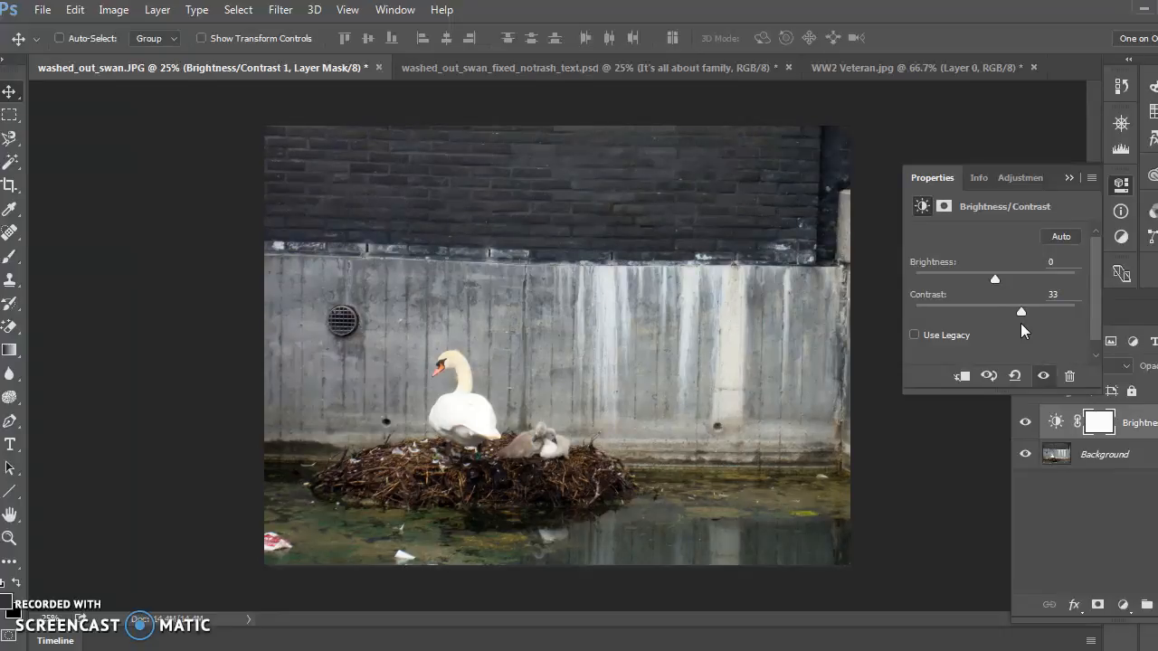
mouse_move(1021, 311)
left_mouse_down()
mouse_move(1043, 327)
mouse_move(1022, 324)
left_mouse_up()
left_click(1023, 310)
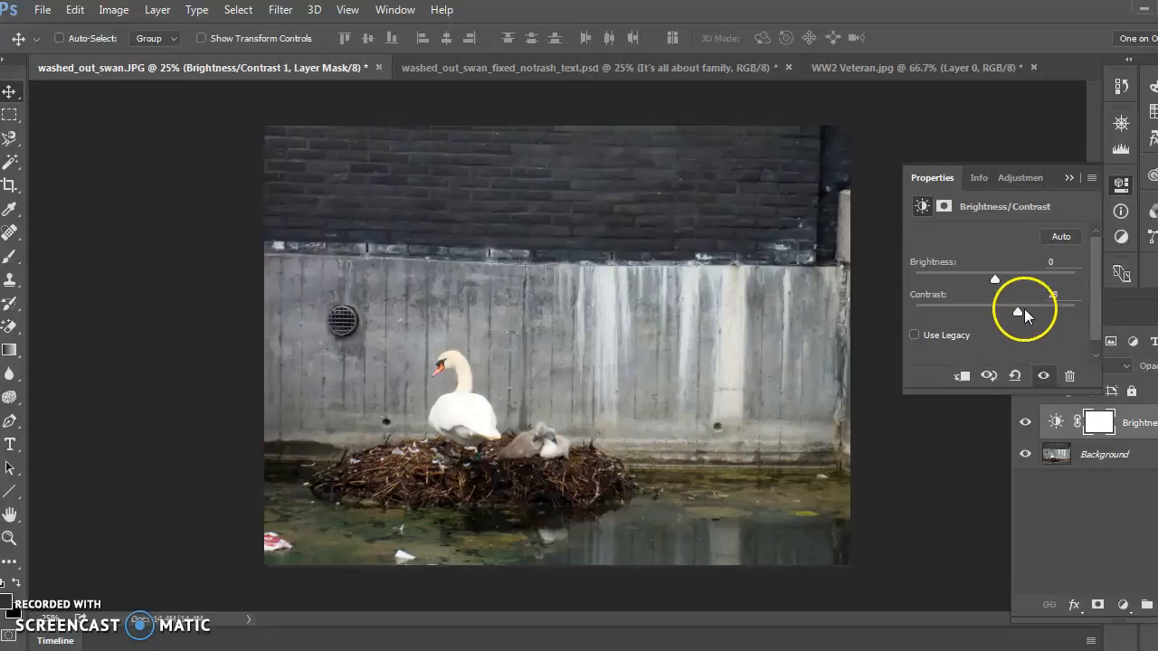
left_click(1068, 179)
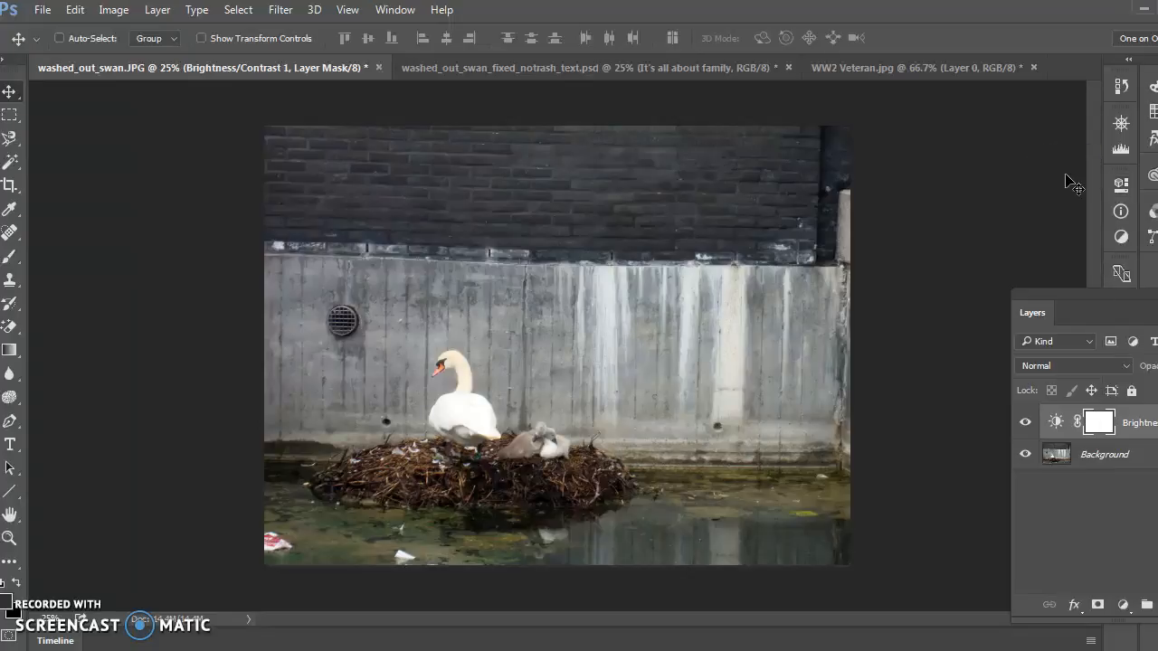
- Toggle the Brightness/Contrast layer's visibility to compare the swan photo with and without the adjustment
left_click(948, 423)
left_click(1026, 422)
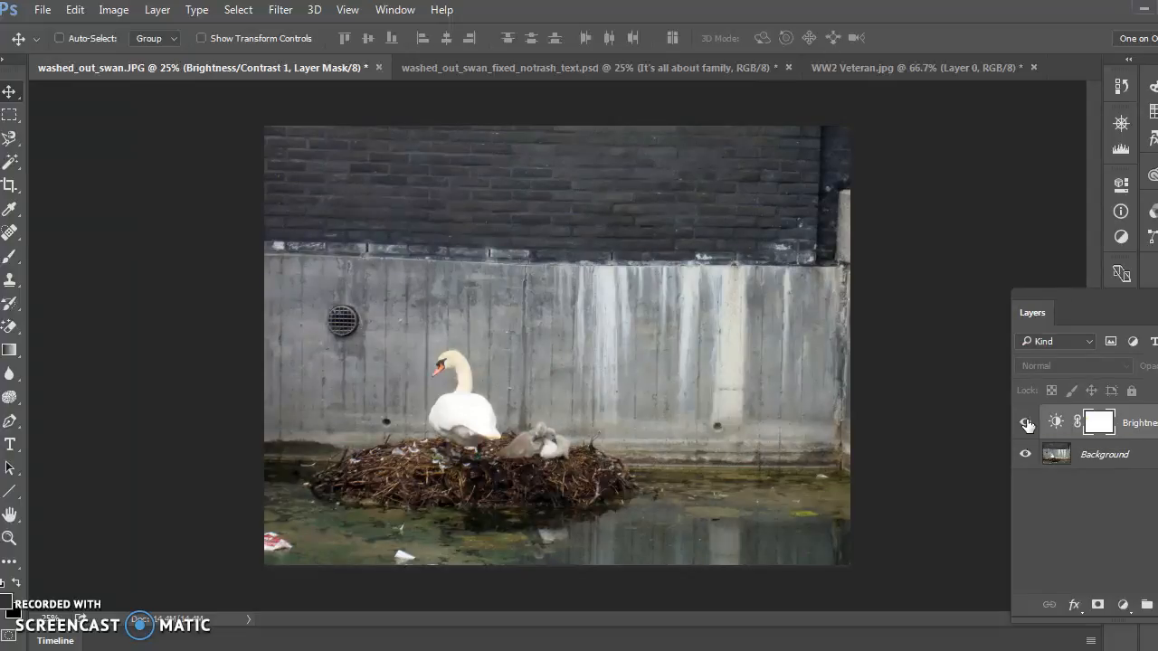
left_click(1025, 422)
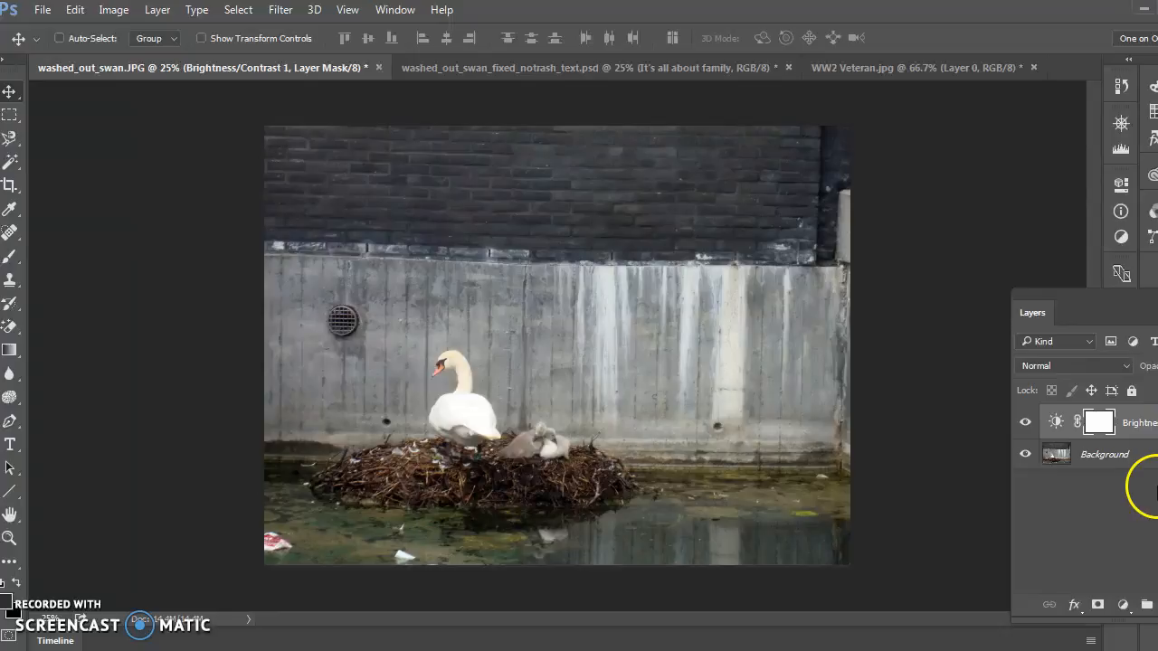
left_click(1133, 500)
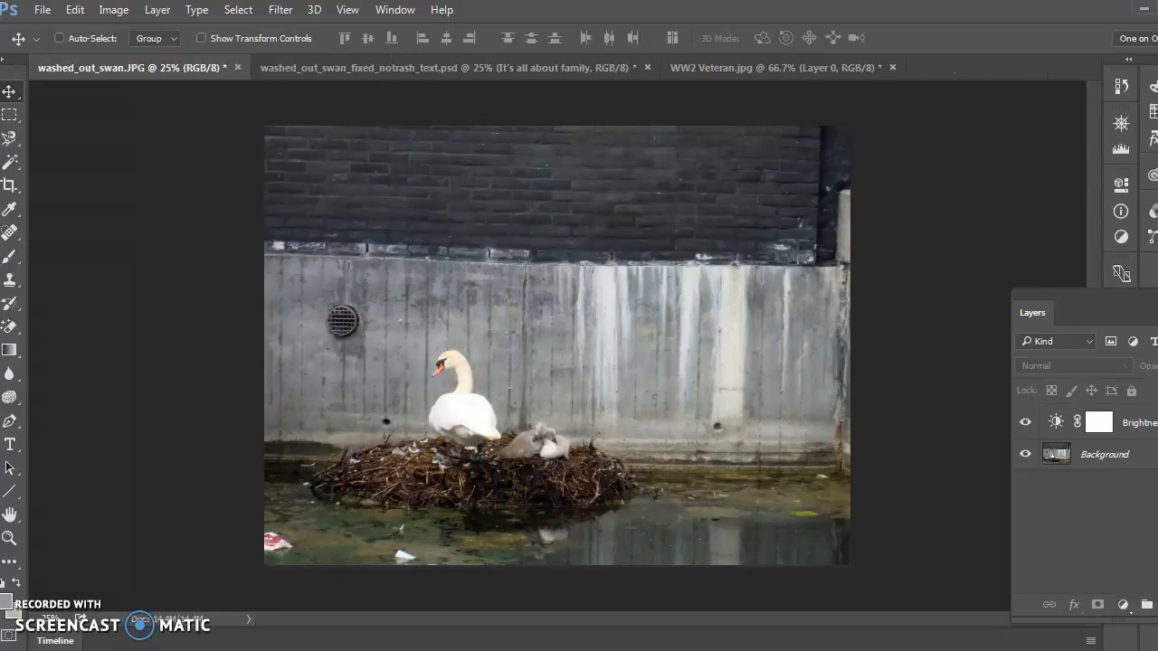
left_click(1135, 422)
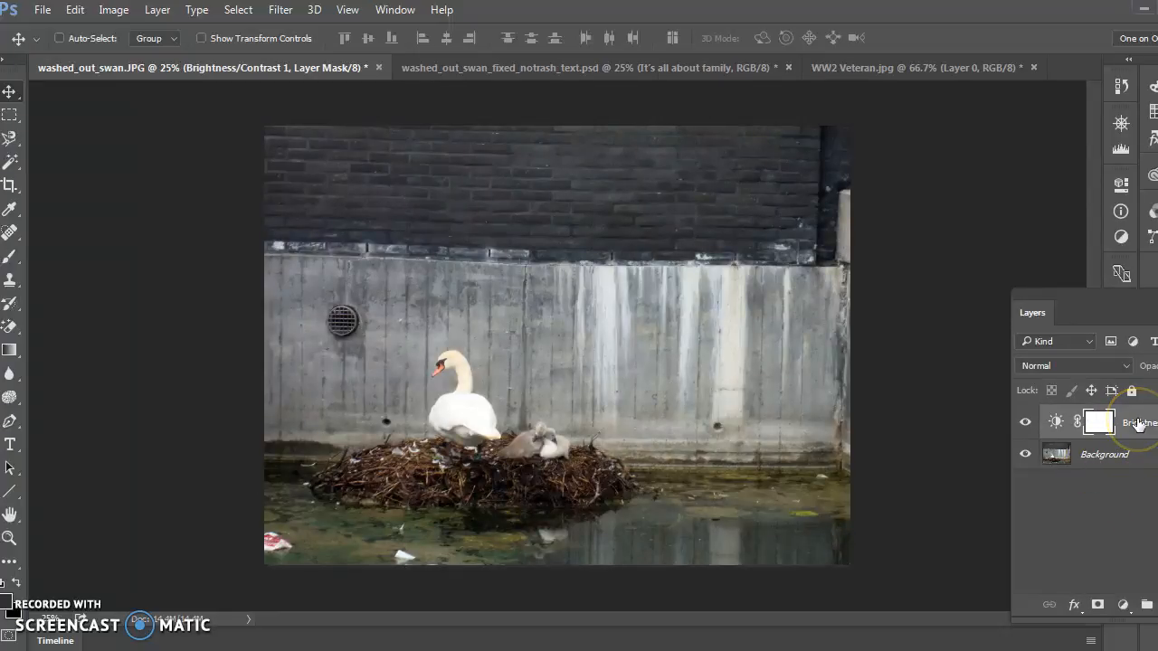
left_click(1140, 429)
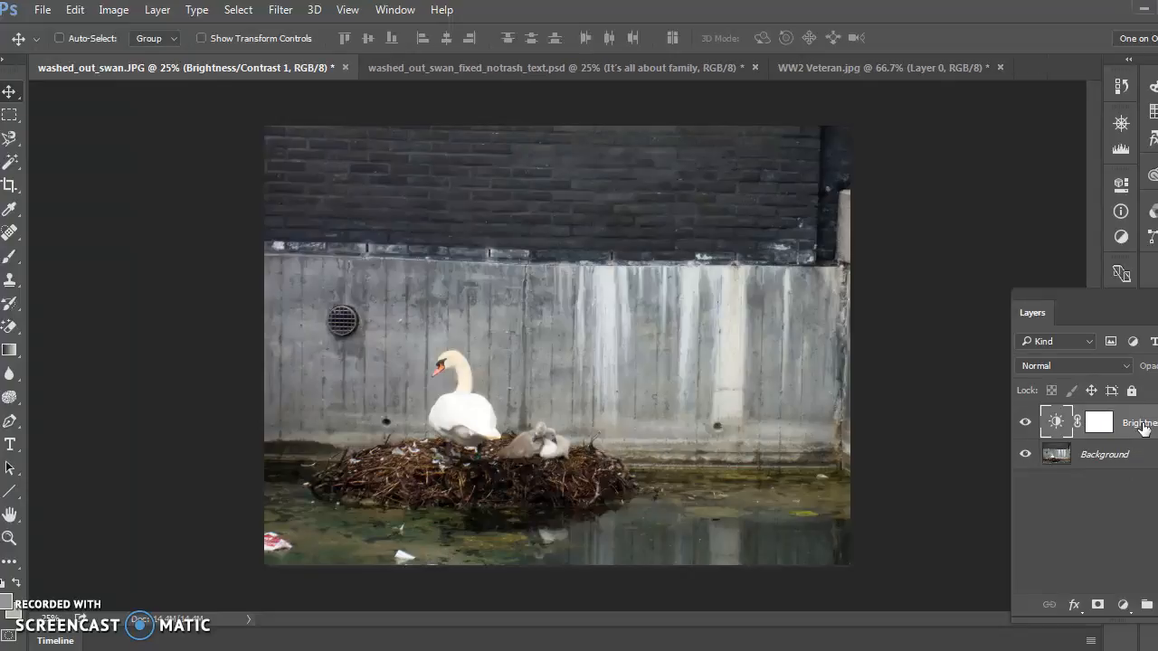
double_click(1142, 423)
left_click(1026, 422)
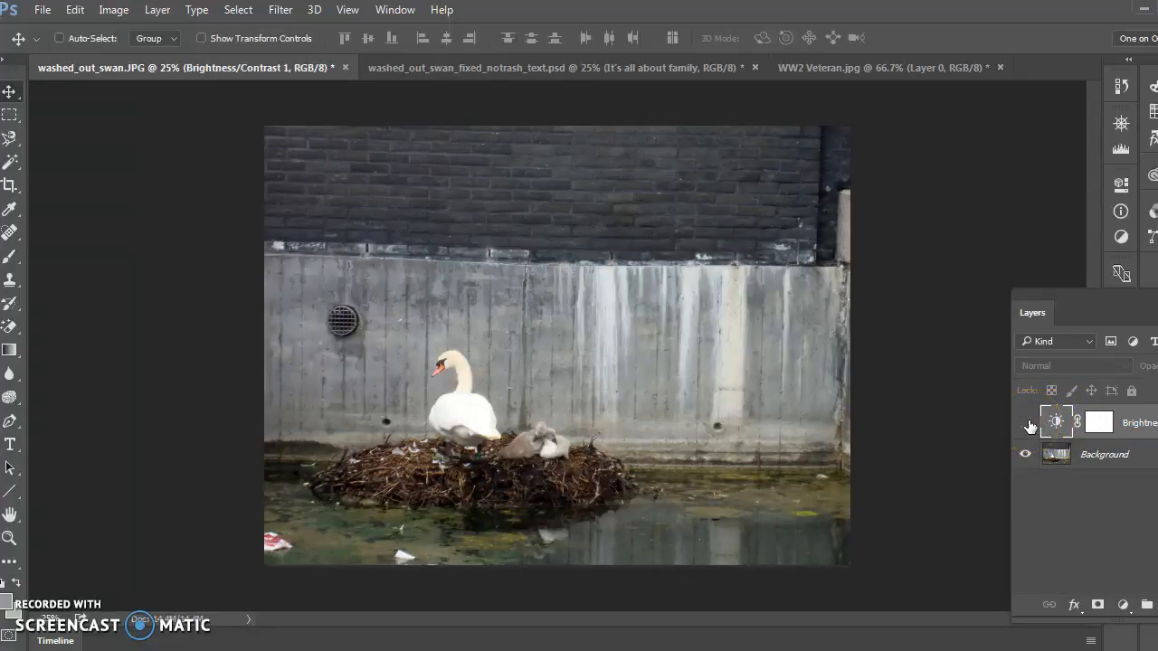
left_click(1026, 422)
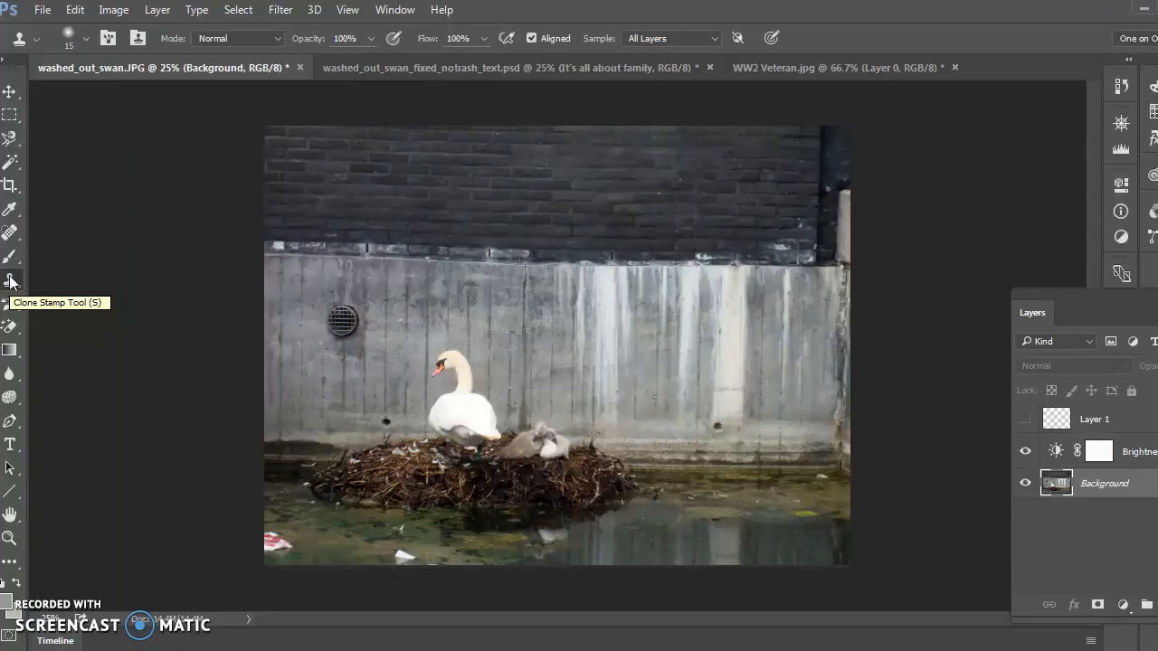
- Choose the Clone Stamp tool and sample clean water beside the red-and-white litter in the photo's lower-left corner
mouse_move(9, 281)
left_mouse_down()
mouse_move(52, 271)
mouse_move(52, 284)
left_mouse_up()
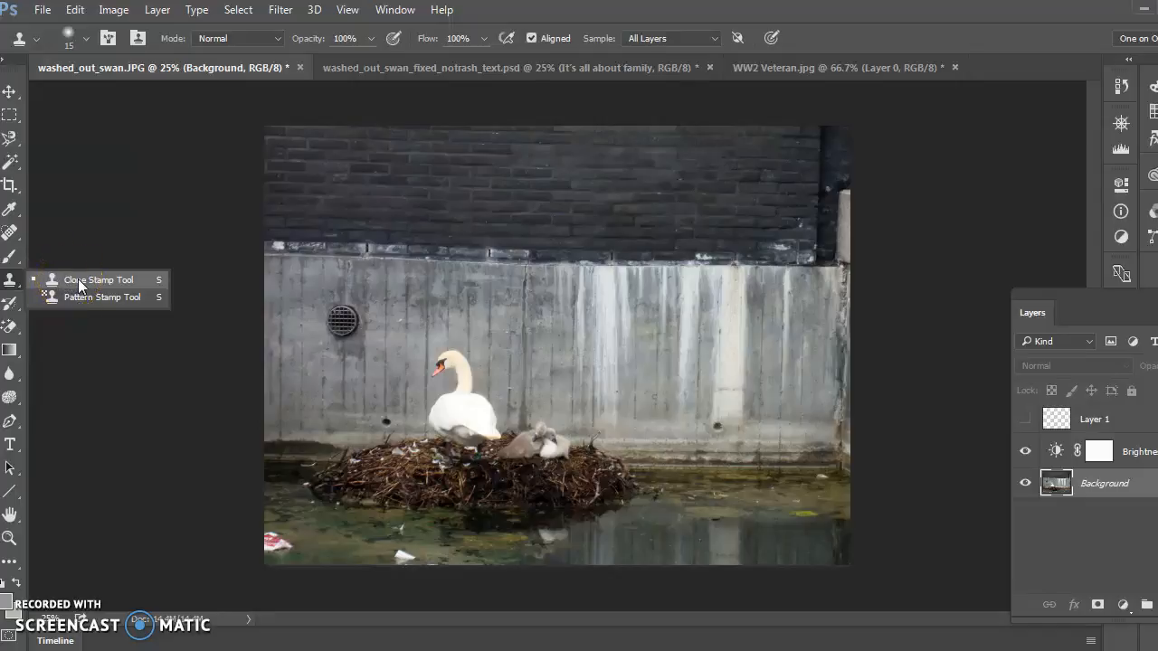
left_click(75, 286)
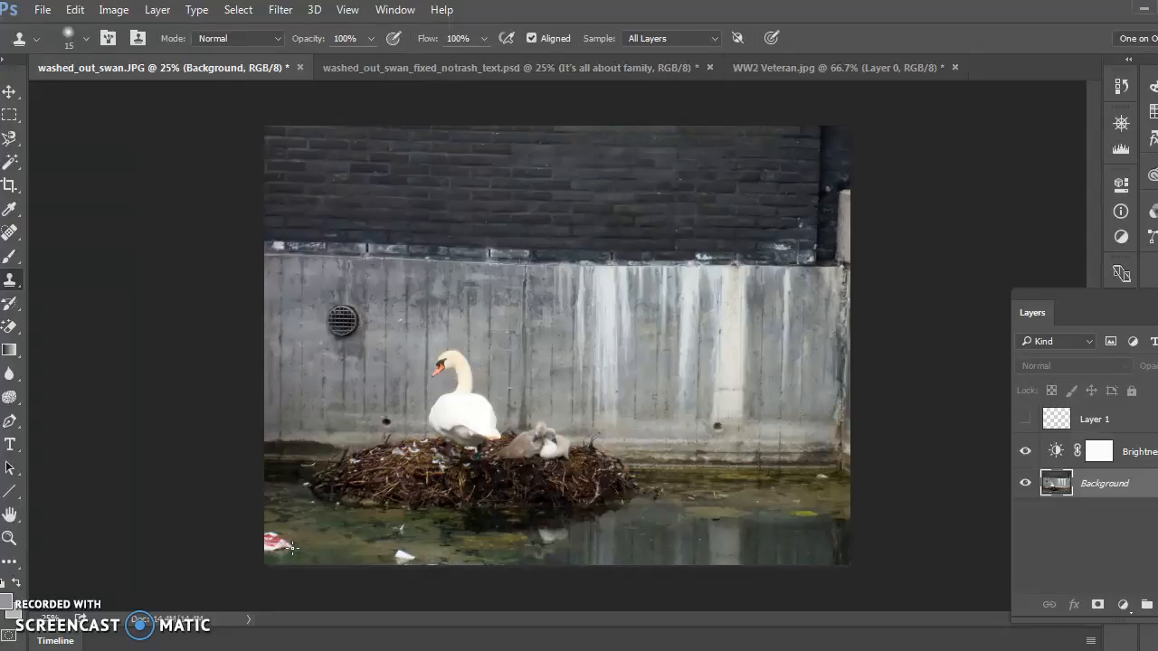
left_click(298, 559, "alt")
- Try cloning water over the red-and-white litter with a 26 px brush, and undo the last stroke
left_click(87, 43)
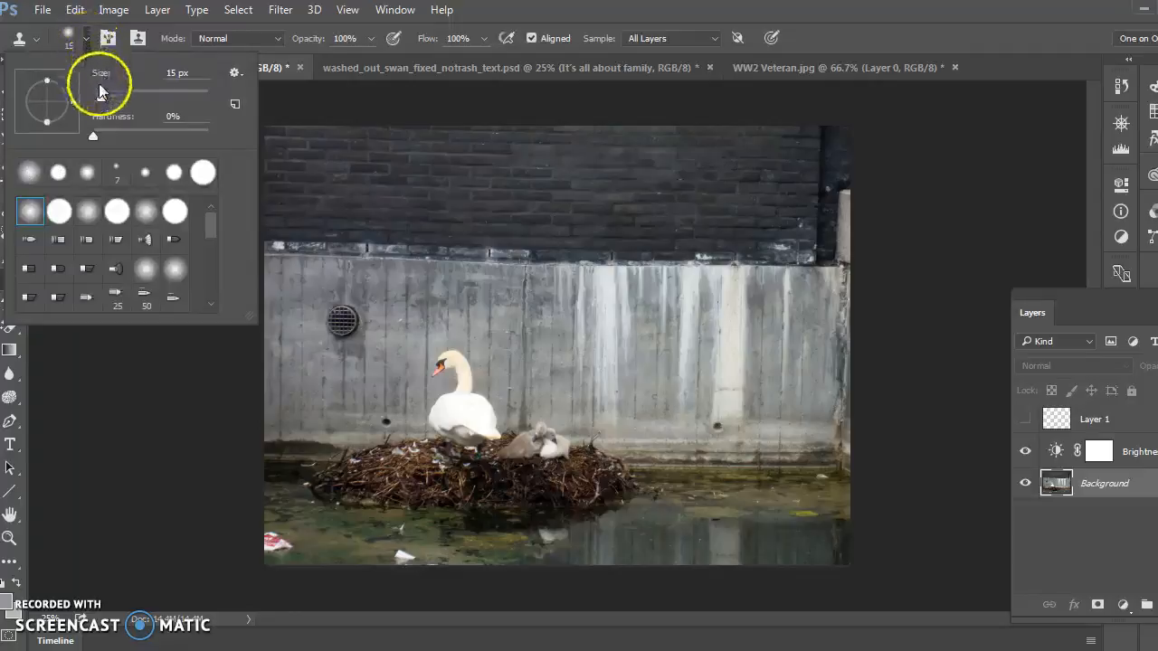
left_click_drag(103, 98, 108, 98)
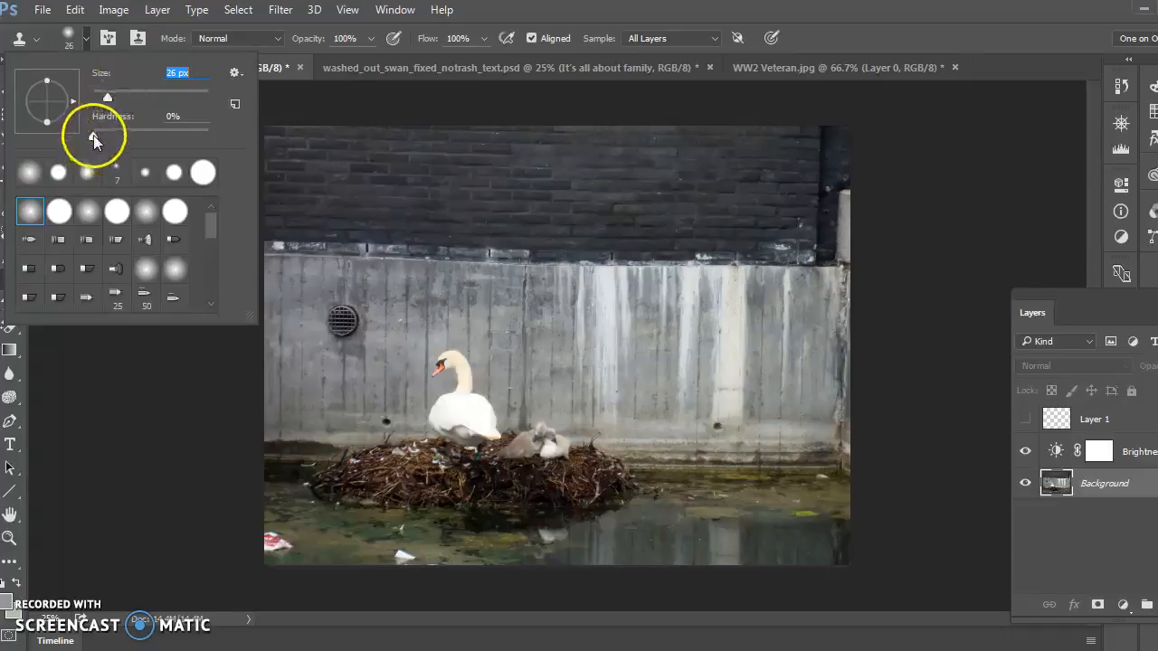
left_click(232, 406)
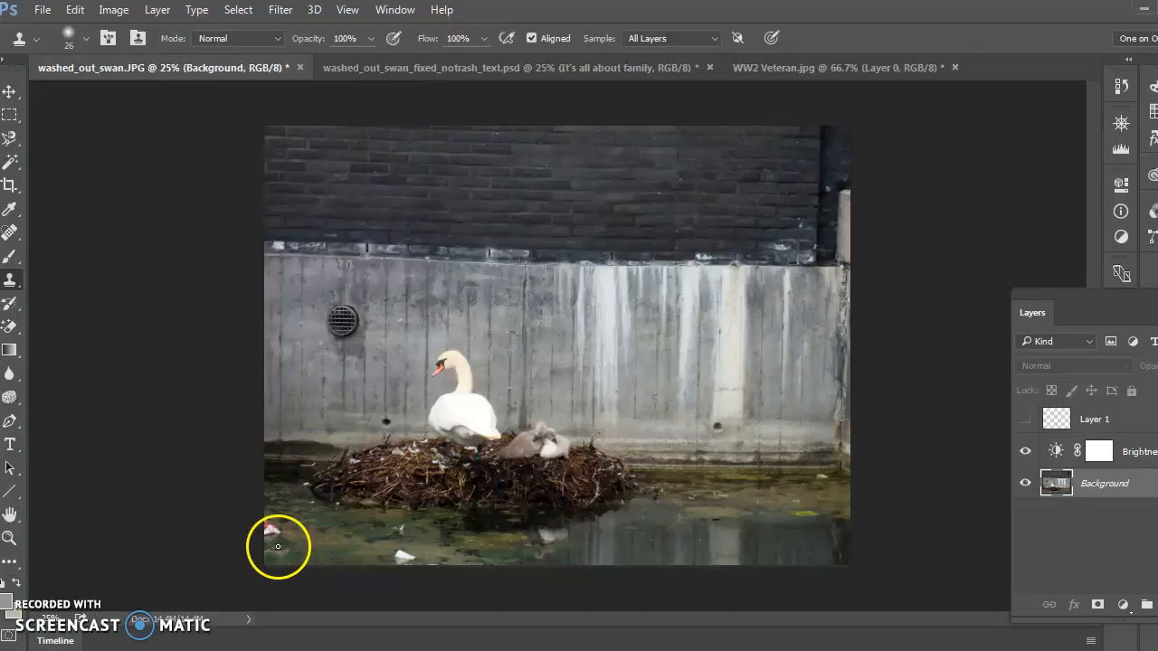
left_click_drag(280, 558, 291, 556)
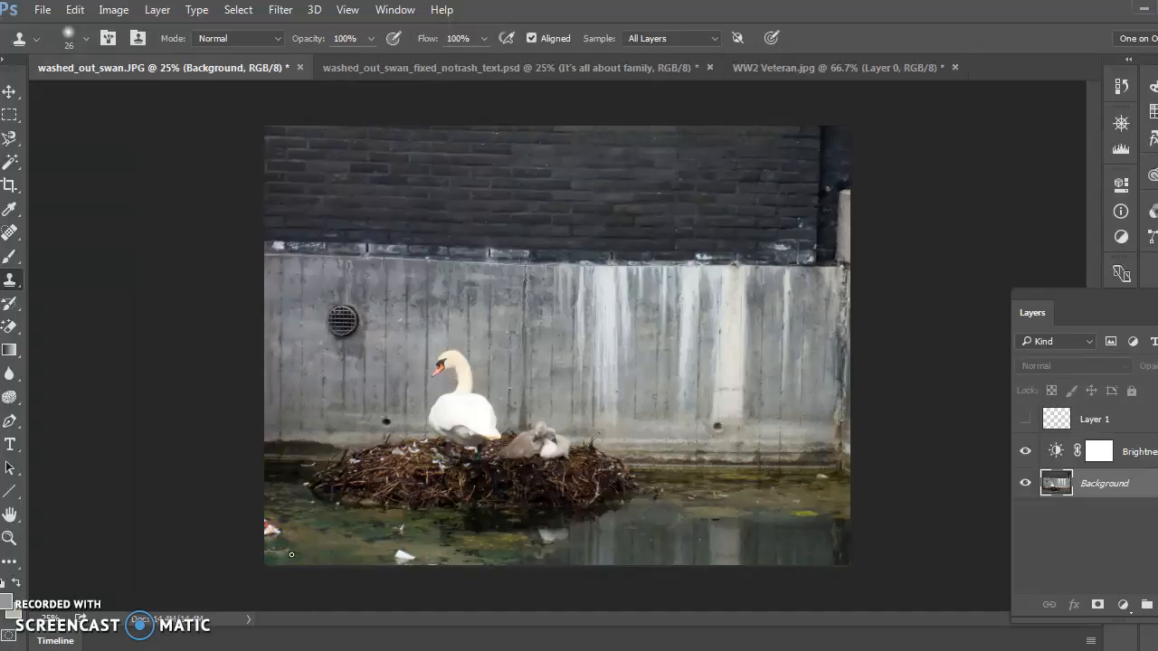
key("ctrl+z")
- Set the Clone Stamp brush size to 42 px and paint water over the red-and-white litter in the lower-left corner
left_click(88, 40)
left_click_drag(107, 96, 117, 96)
left_click(168, 383)
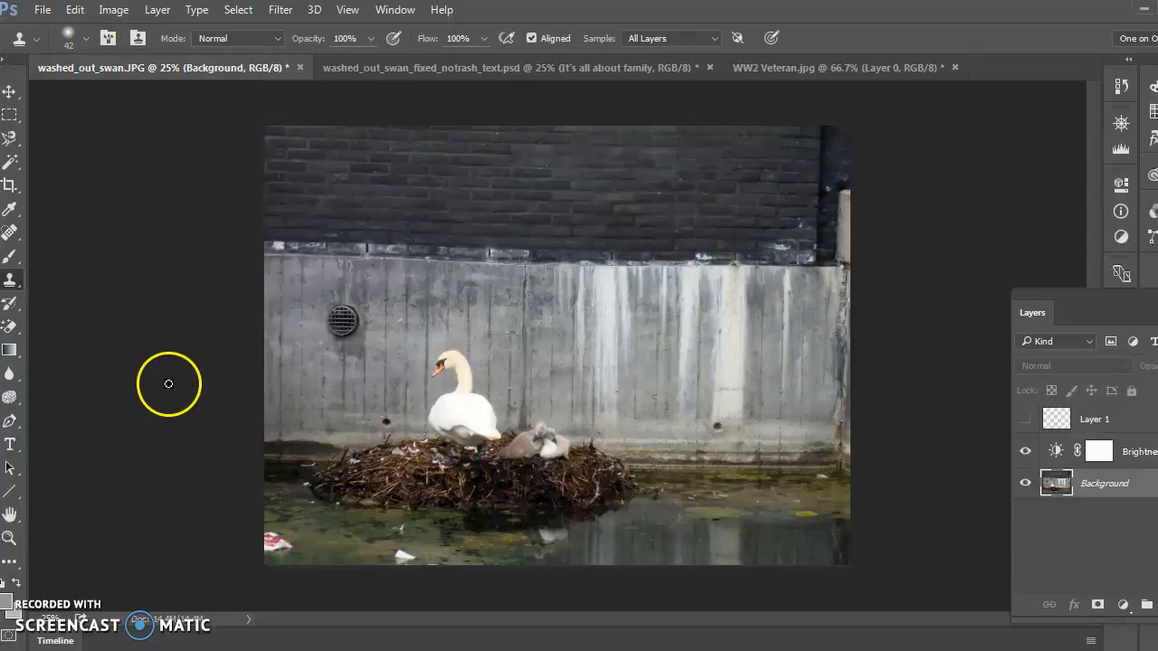
left_click(279, 542)
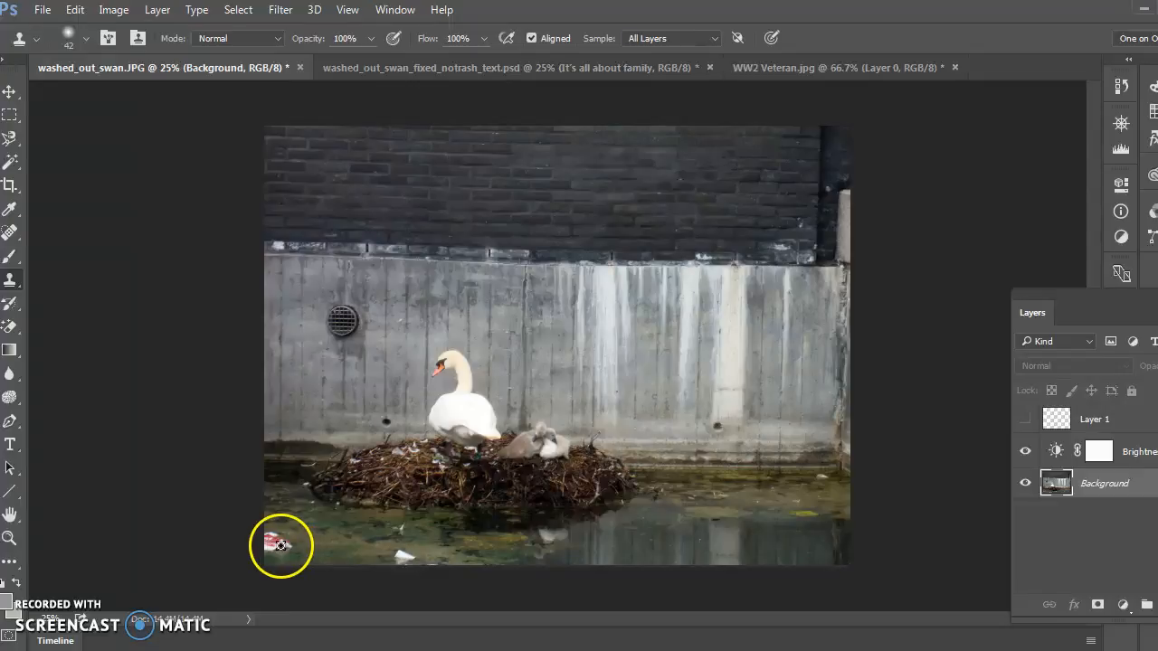
mouse_move(286, 546)
left_mouse_down()
mouse_move(268, 540)
mouse_move(274, 554)
left_mouse_up()
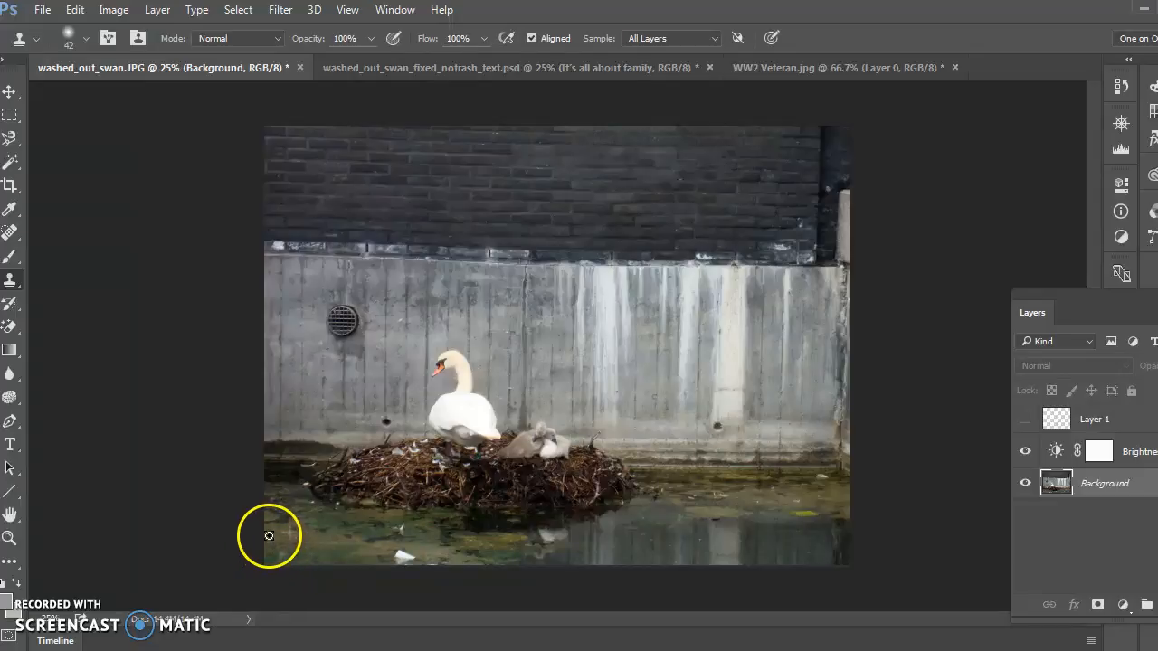
mouse_move(285, 555)
left_mouse_down()
mouse_move(352, 566)
mouse_move(181, 587)
left_mouse_up()
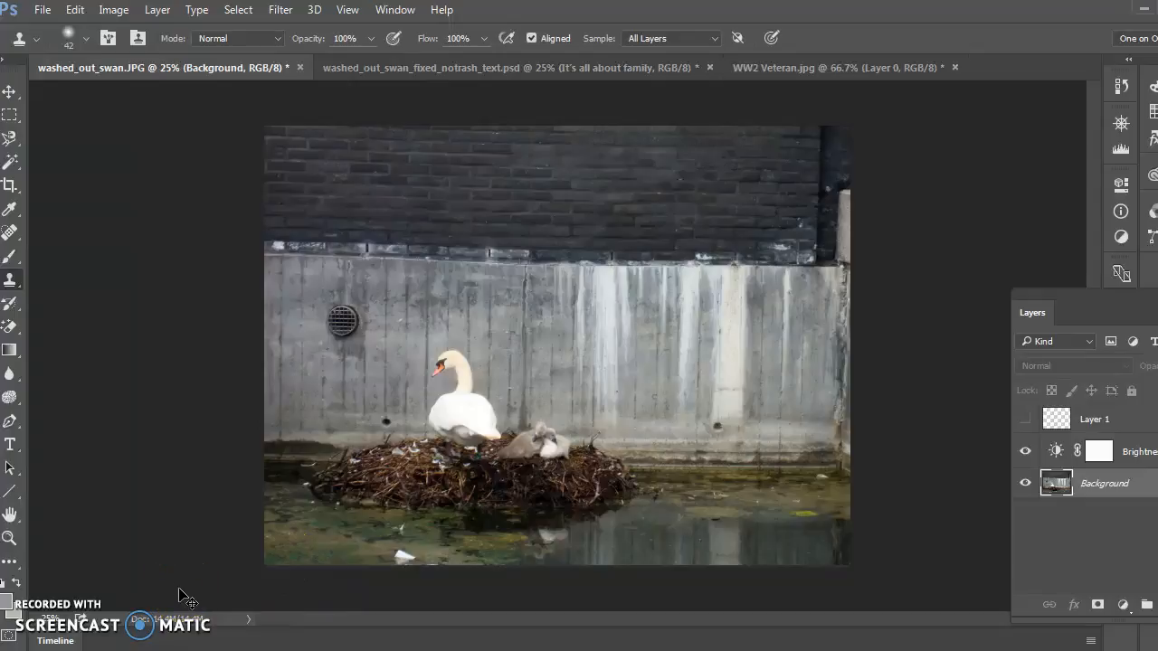
- Clone nearby water over the white piece of litter floating below the nest
key("ctrl+plus")
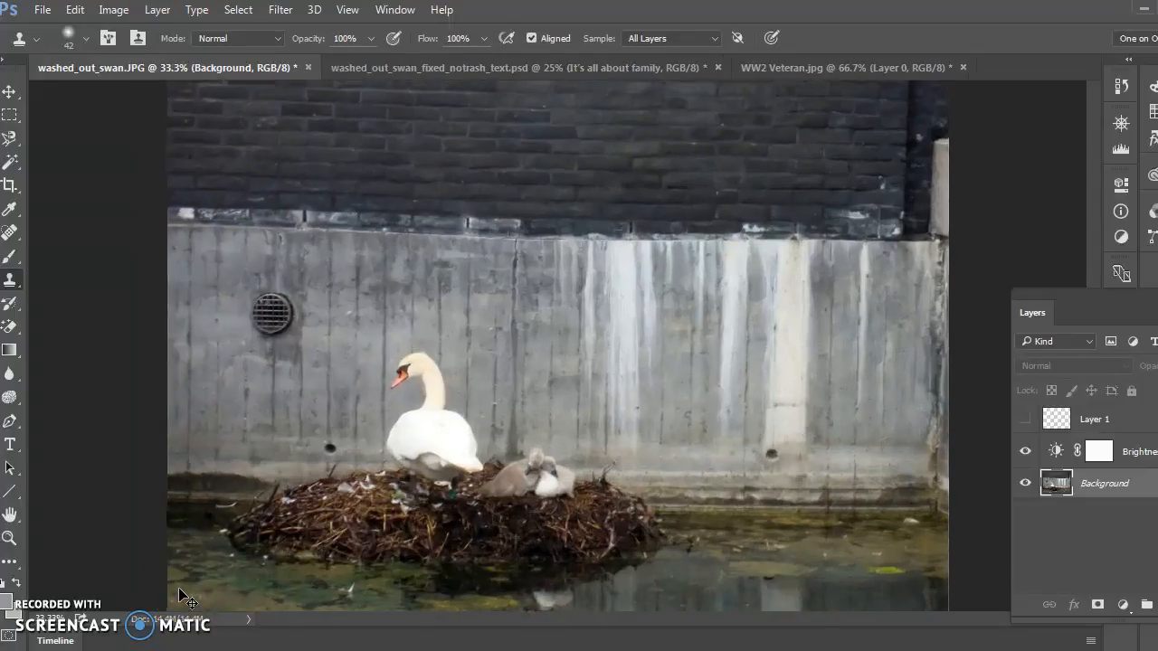
left_click_drag(887, 481, 1096, 290)
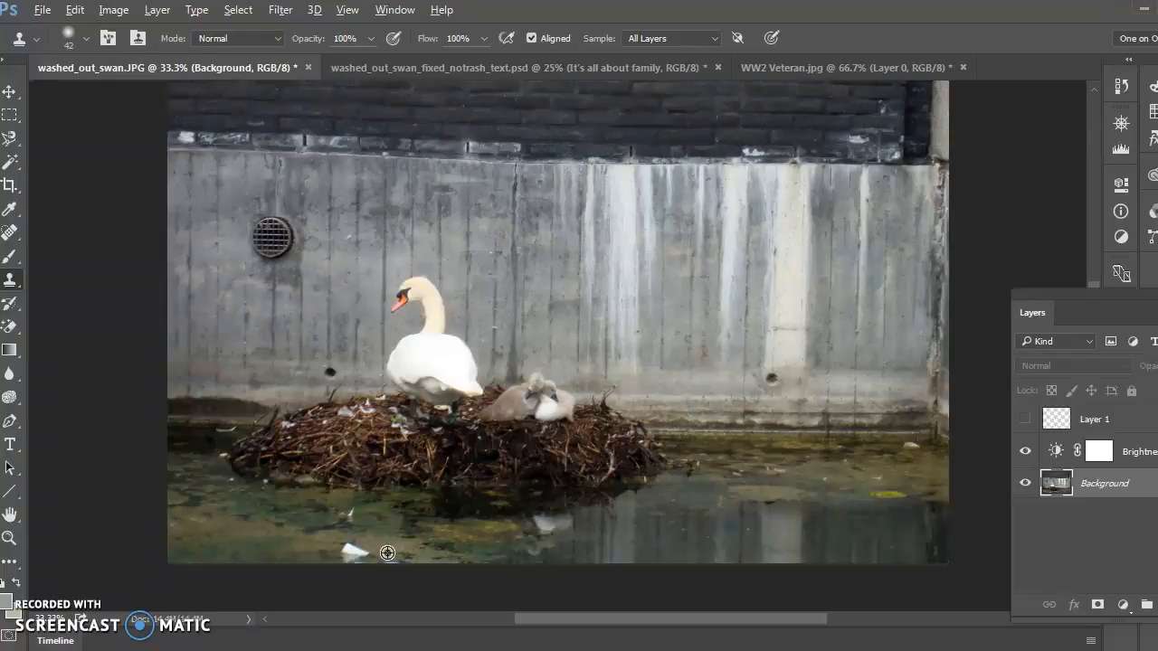
mouse_move(371, 553)
left_mouse_down()
mouse_move(344, 551)
mouse_move(395, 563)
mouse_move(336, 547)
left_mouse_up()
left_click(362, 554, "alt")
mouse_move(358, 551)
left_mouse_down()
mouse_move(344, 561)
mouse_move(344, 546)
mouse_move(401, 563)
mouse_move(378, 561)
mouse_move(363, 596)
mouse_move(340, 605)
left_mouse_up()
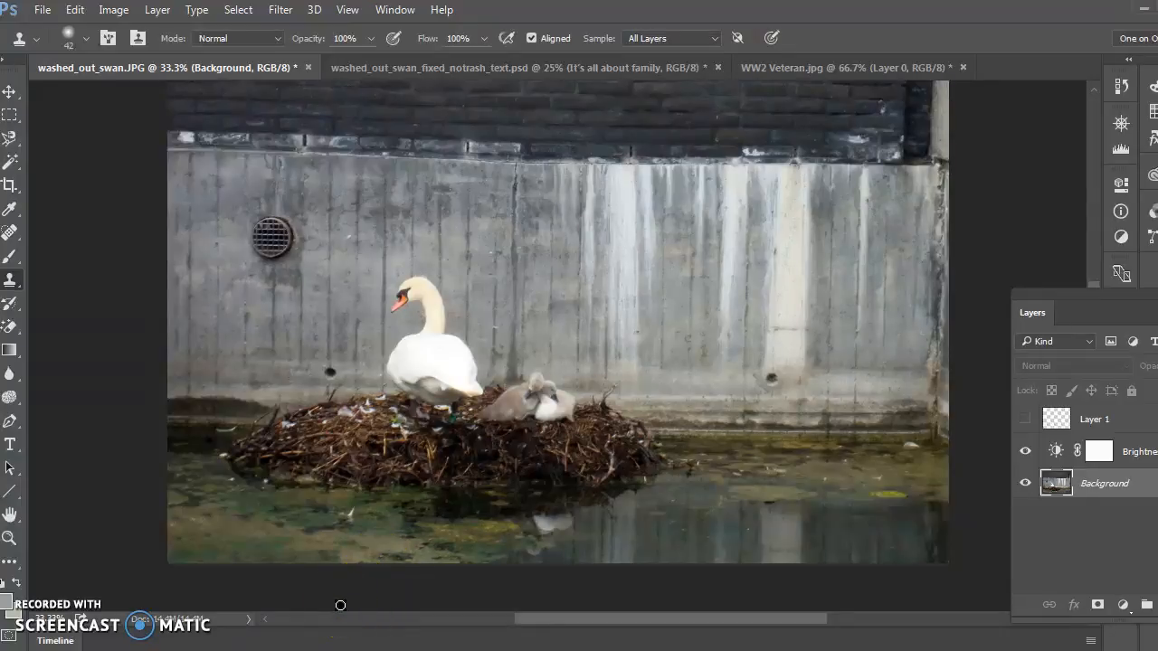
- Dock the floating Layers panel so that it no longer covers the photo
key("ctrl+plus")
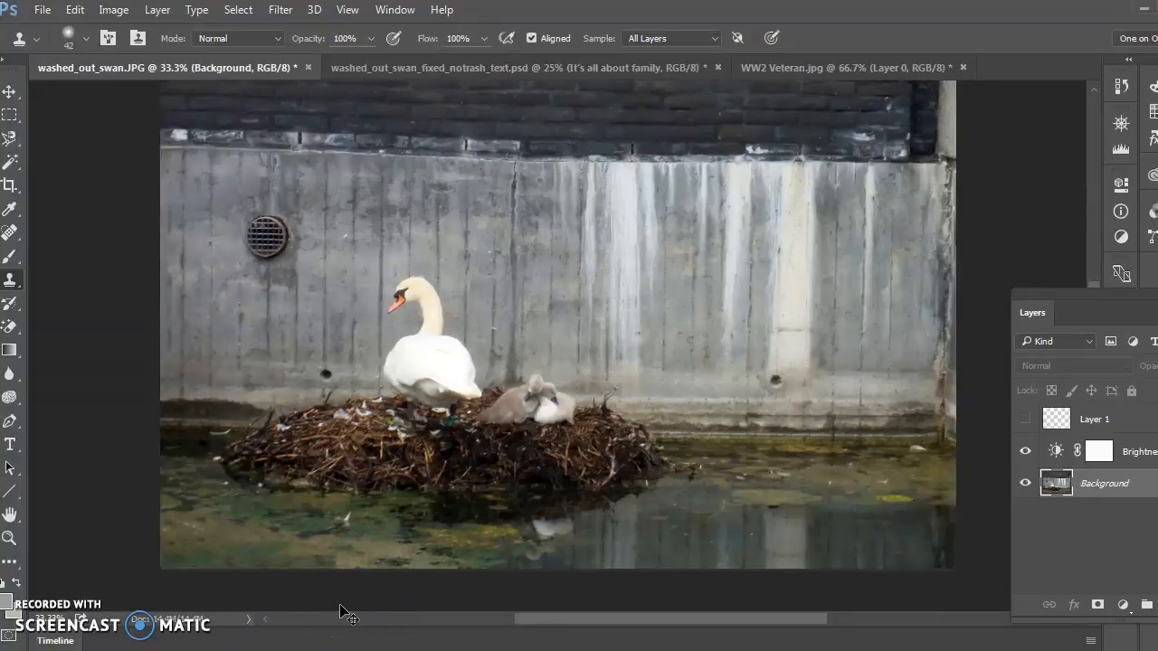
left_click(1127, 282)
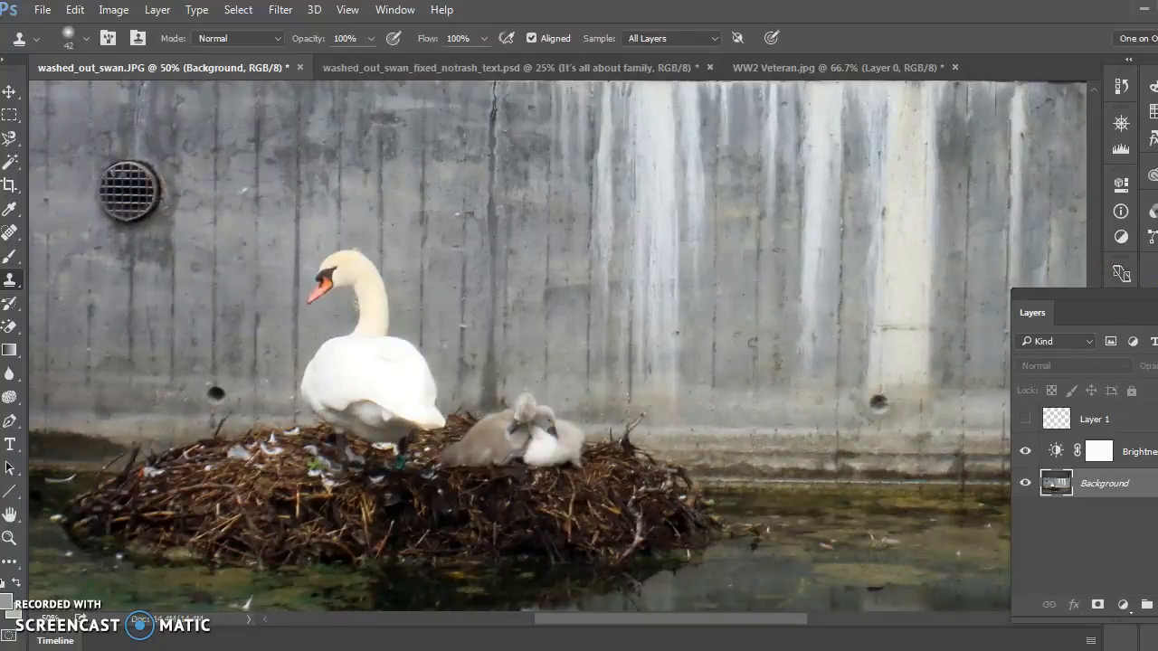
left_click_drag(1124, 289, 1132, 263)
mouse_move(1095, 378)
left_mouse_down()
mouse_move(1100, 417)
mouse_move(1112, 387)
left_mouse_up()
scroll(1115, 390, "up", 2)
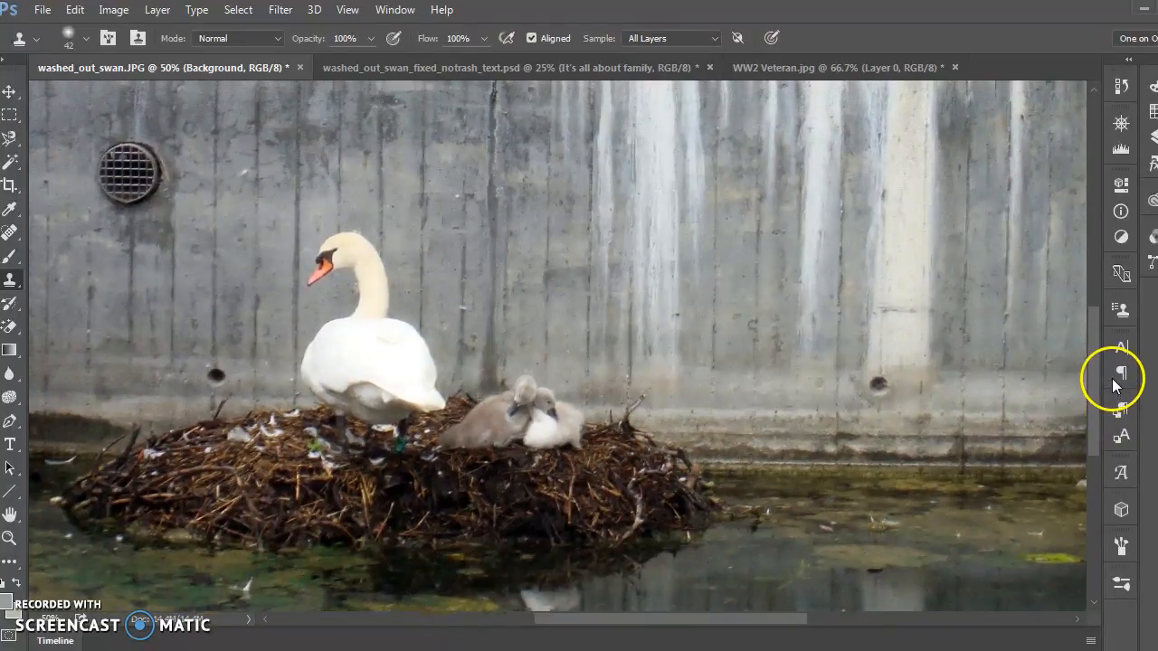
key("ctrl+minus")
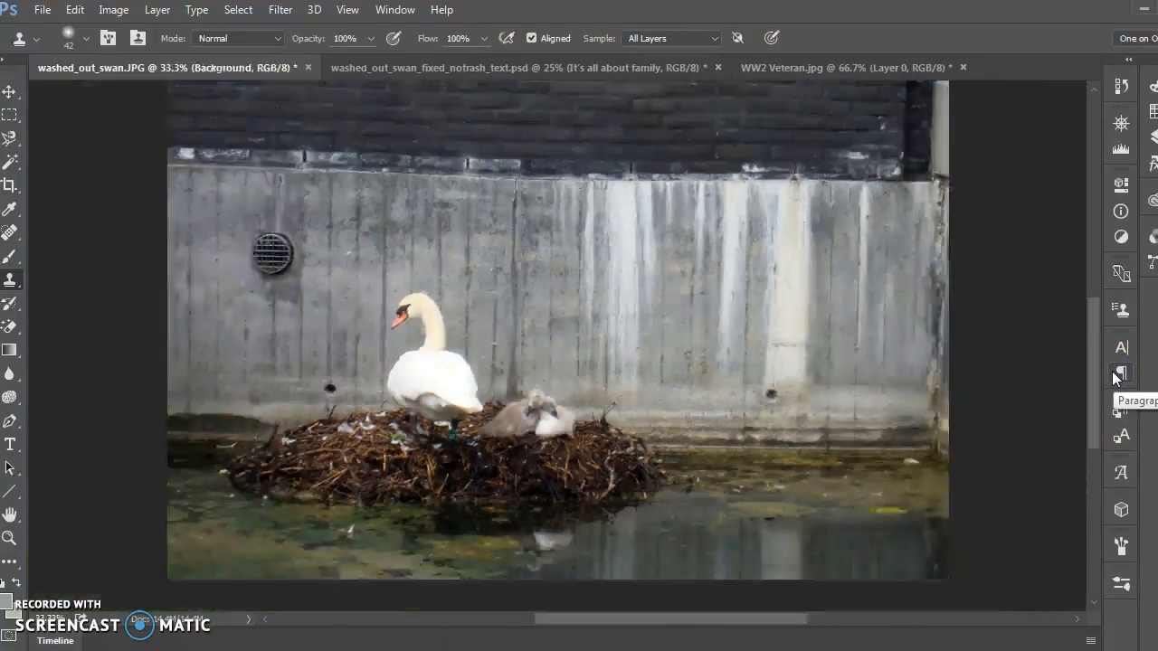
- Clone water sampled near the right end of the wall over the small remaining specks of litter at the water's edge
left_click(1117, 374)
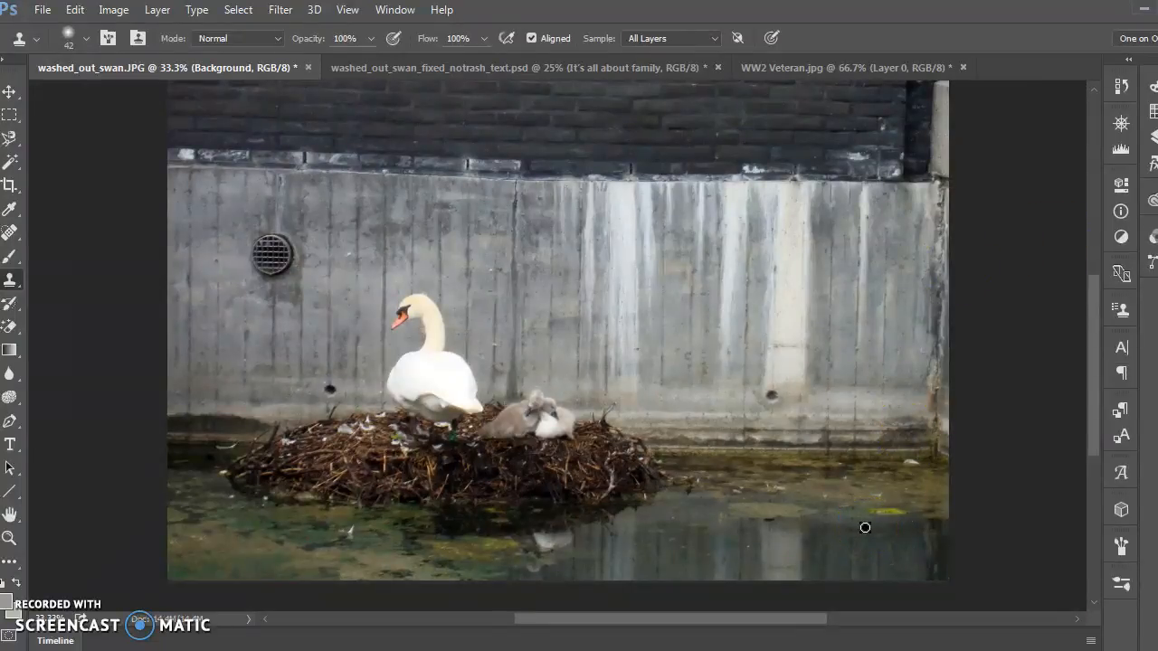
left_click(918, 476, "alt")
mouse_move(354, 440)
left_mouse_down()
mouse_move(334, 392)
mouse_move(346, 390)
mouse_move(332, 395)
mouse_move(362, 393)
mouse_move(346, 386)
left_mouse_up()
left_click_drag(326, 390, 371, 430)
mouse_move(184, 399)
left_mouse_down()
mouse_move(255, 386)
mouse_move(284, 395)
mouse_move(325, 362)
mouse_move(320, 414)
mouse_move(334, 385)
mouse_move(325, 409)
mouse_move(351, 459)
mouse_move(394, 489)
left_mouse_up()
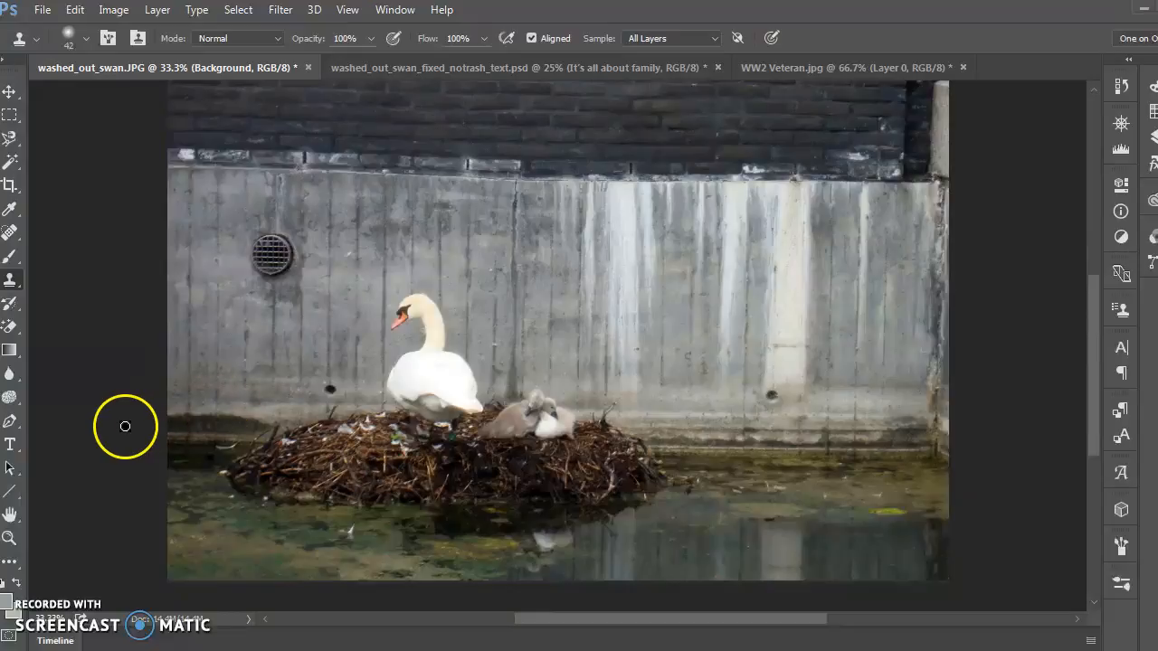
- Add the text "it's all about family" in 120 pt Vani Bold on the concrete wall above the cygnets with the Type tool
left_click(10, 447)
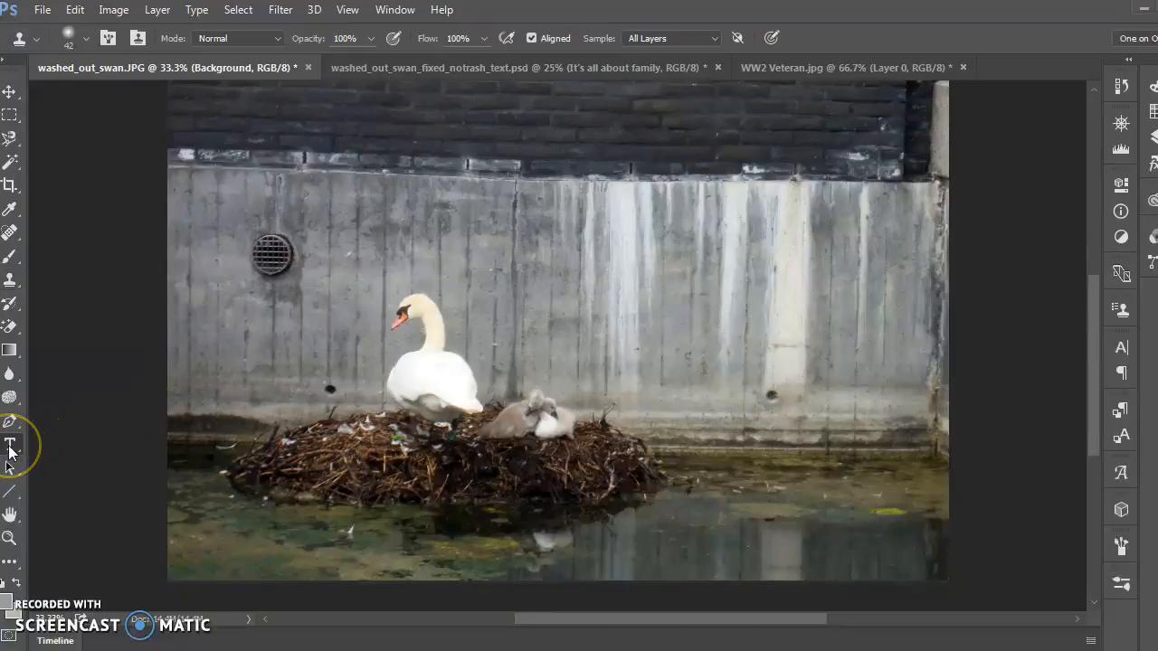
left_click(10, 444)
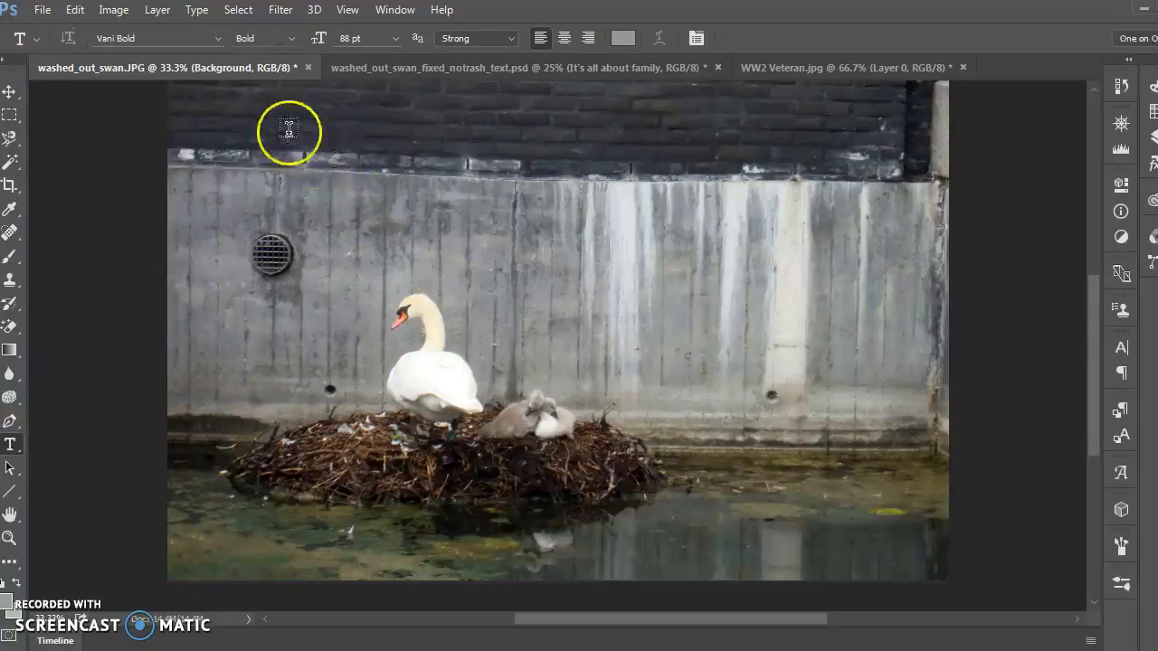
left_click(218, 38)
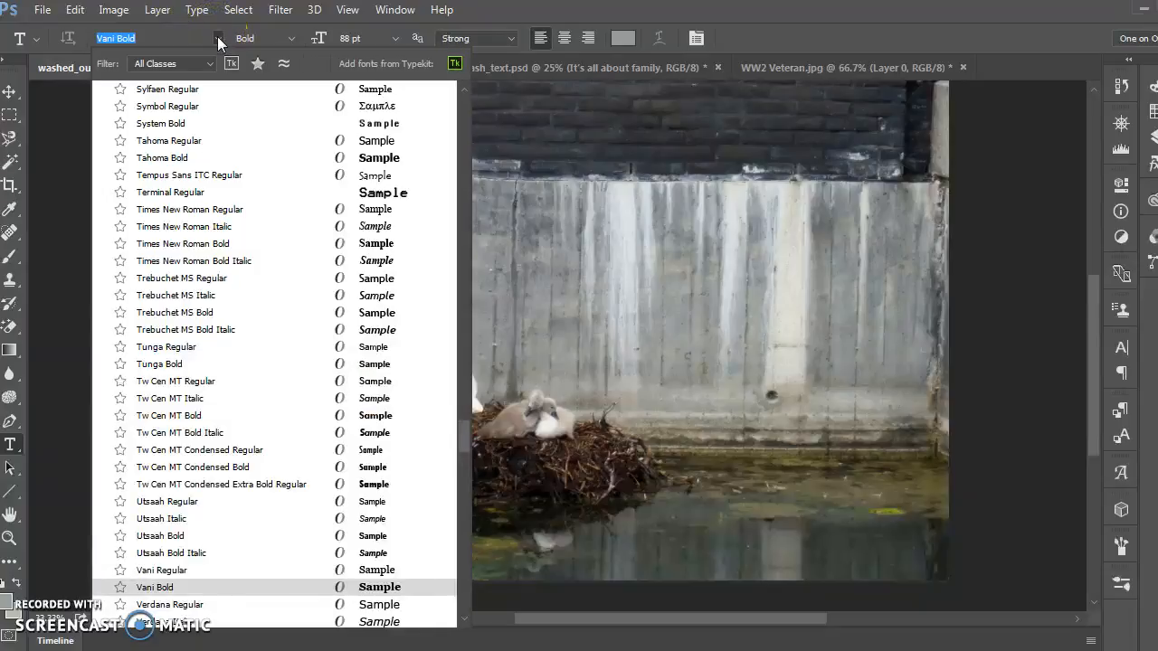
left_click(218, 38)
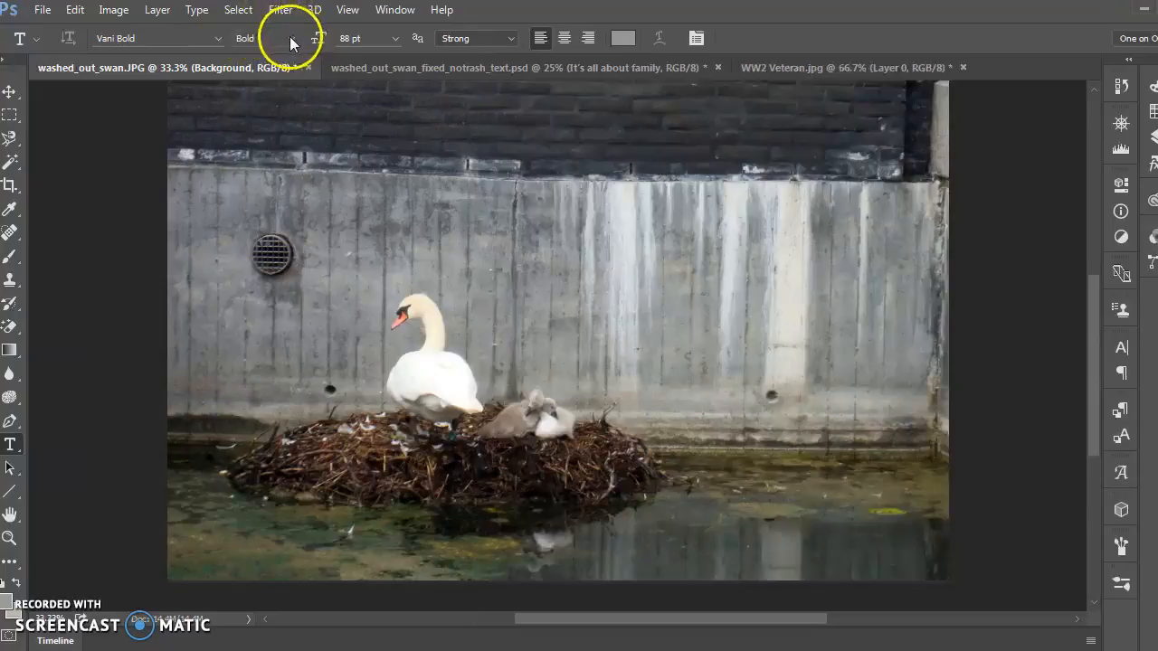
left_click(290, 38)
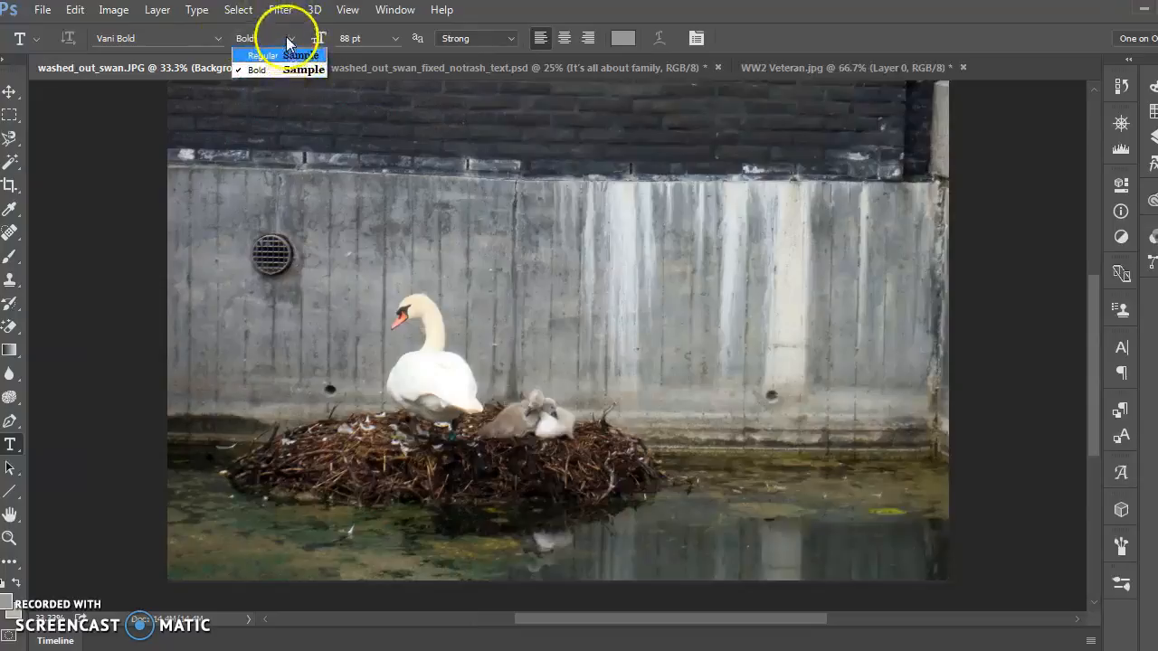
left_click(291, 38)
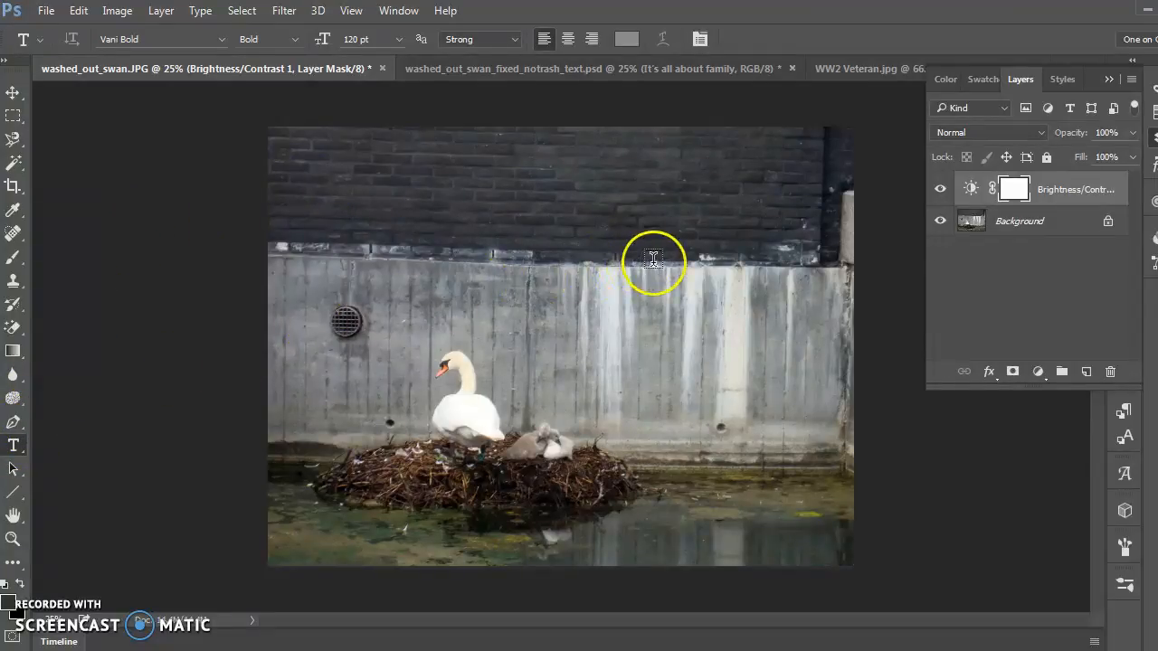
left_click(542, 316)
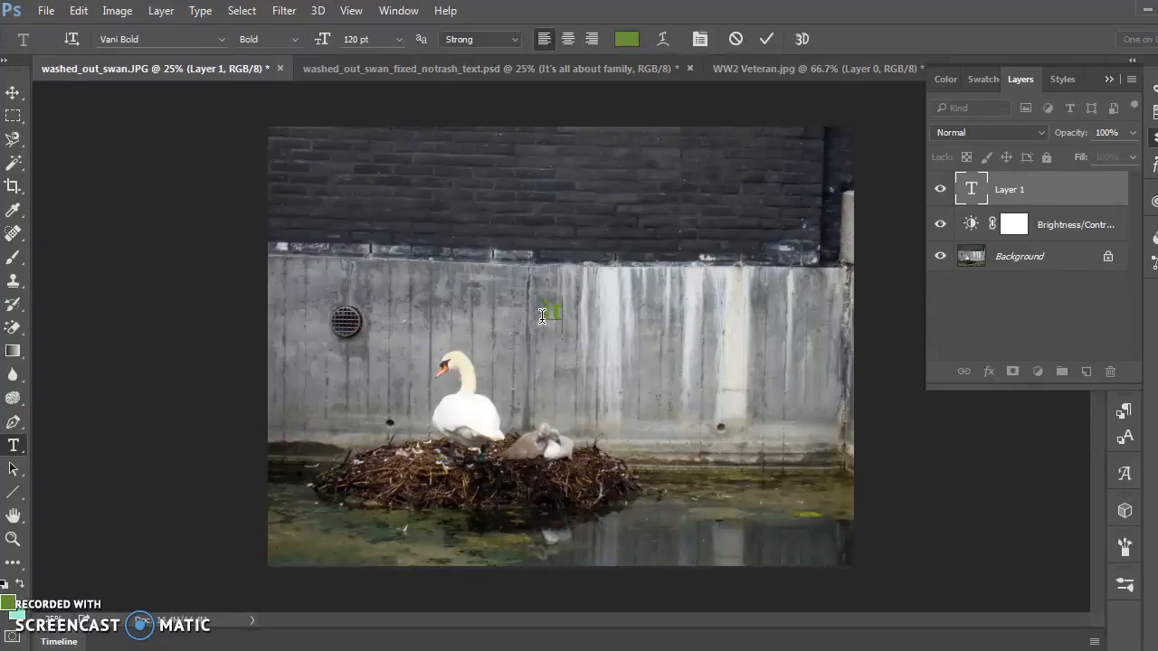
type("It's all about family")
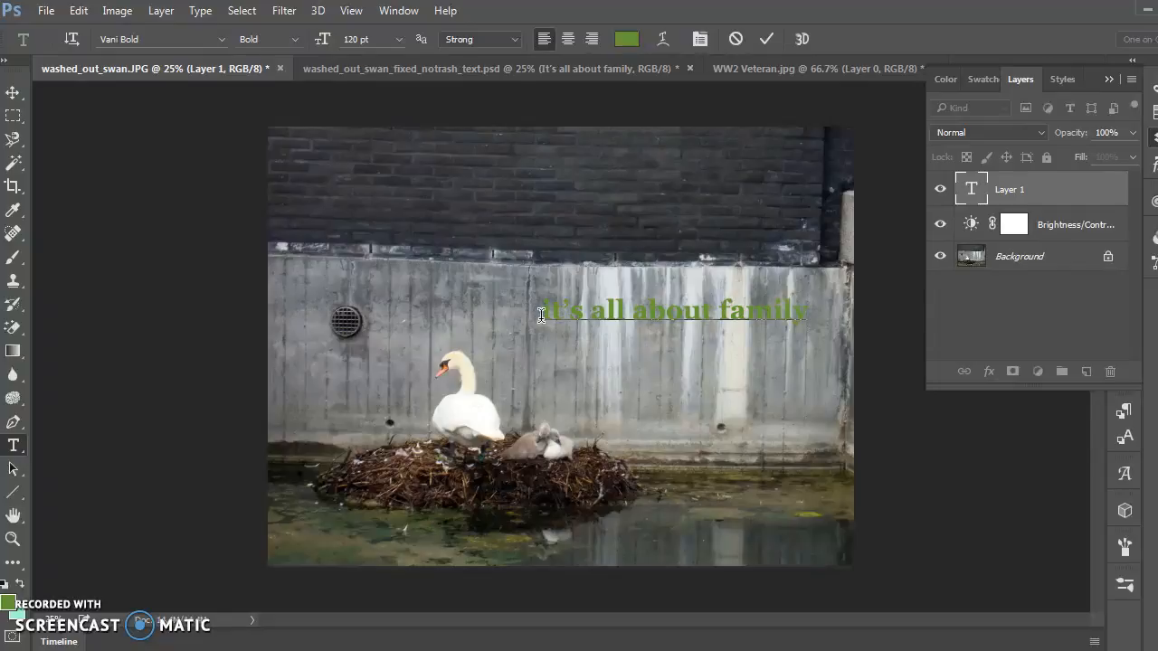
- Change the colour of the whole caption to black (#000000)
left_click_drag(541, 314, 809, 313)
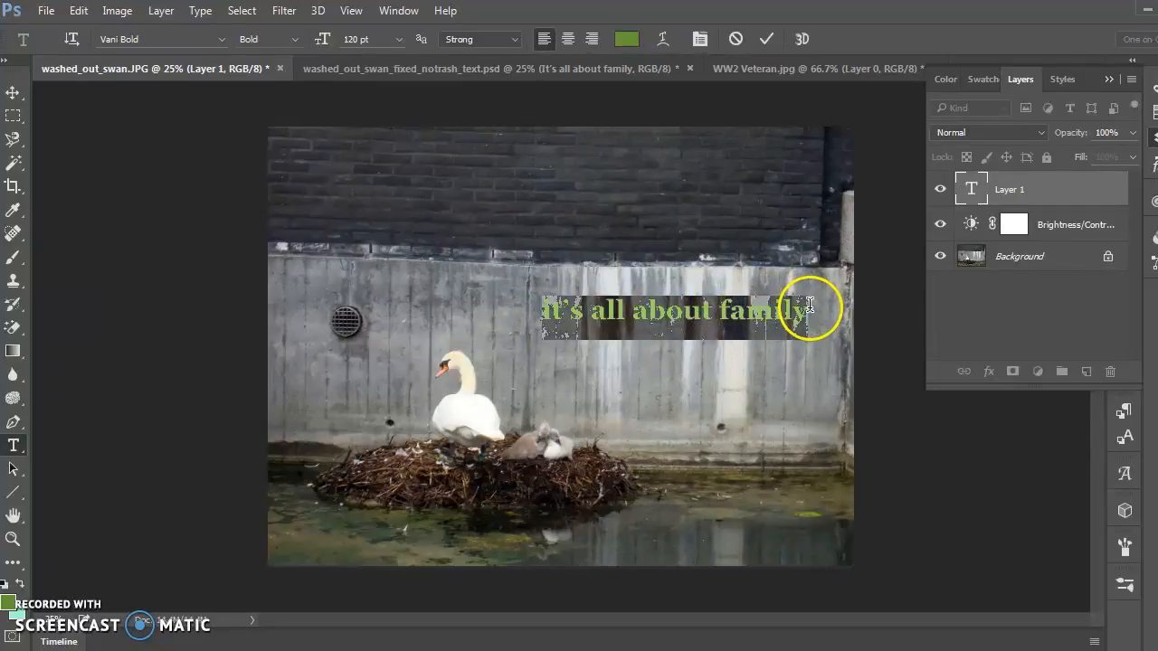
left_click(624, 39)
left_click(457, 406)
left_click(449, 374)
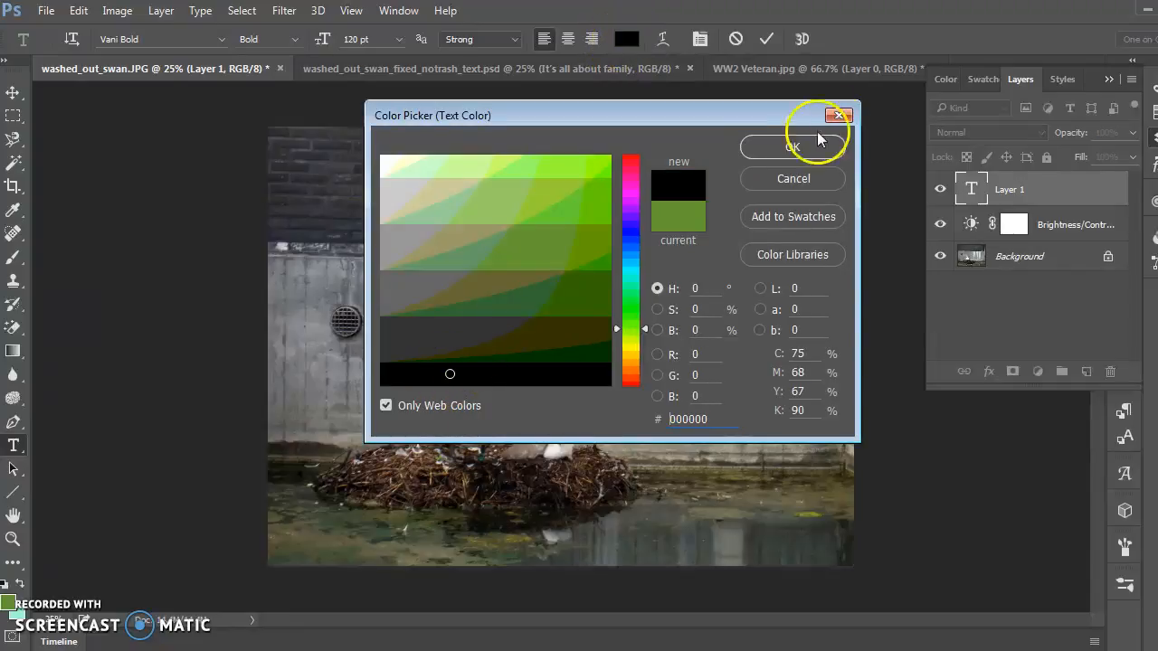
left_click(783, 148)
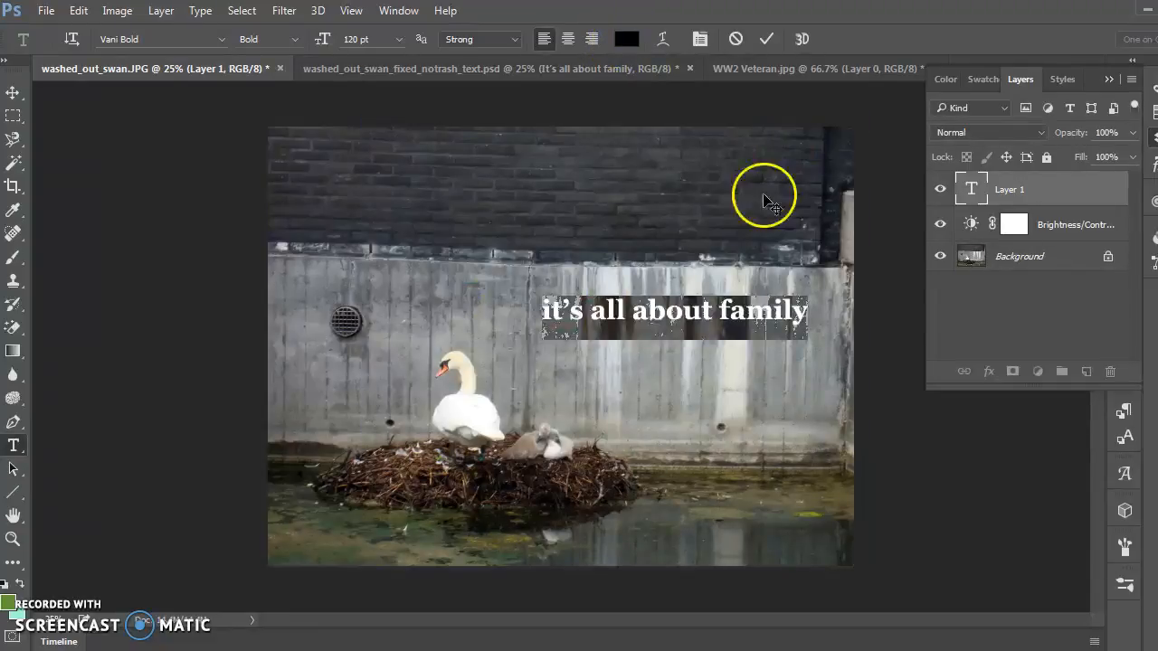
left_click(743, 317)
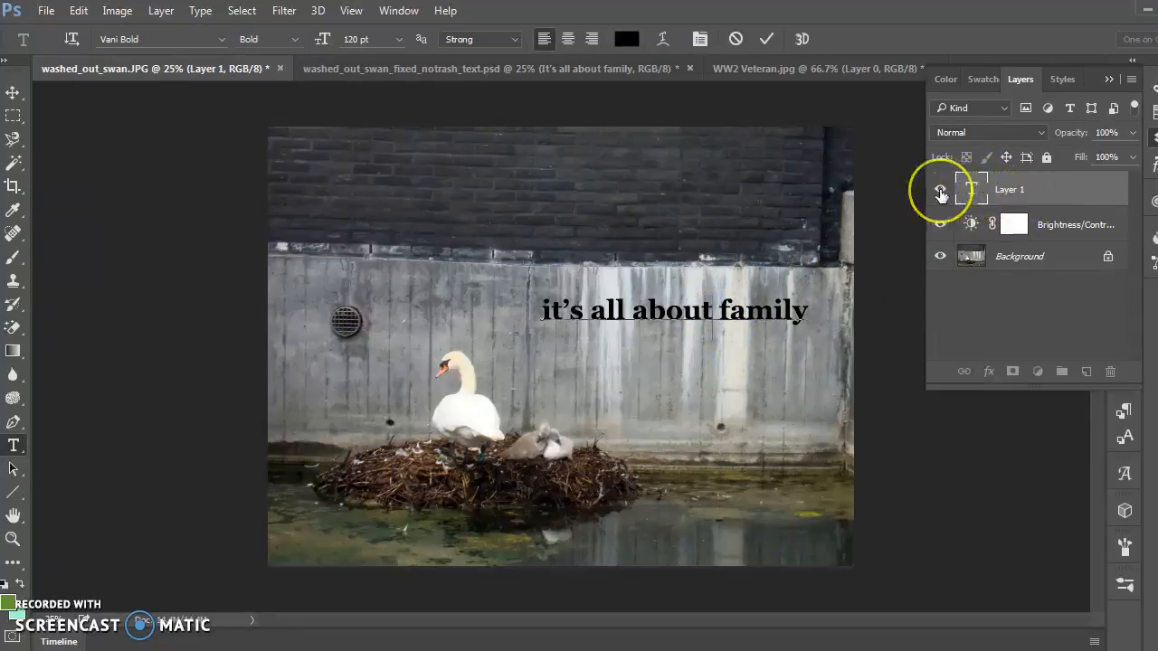
- Toggle the caption layer's visibility off and on to compare the photo with and without the text
left_click(941, 193)
left_click(941, 192)
left_click_drag(944, 191, 1029, 193)
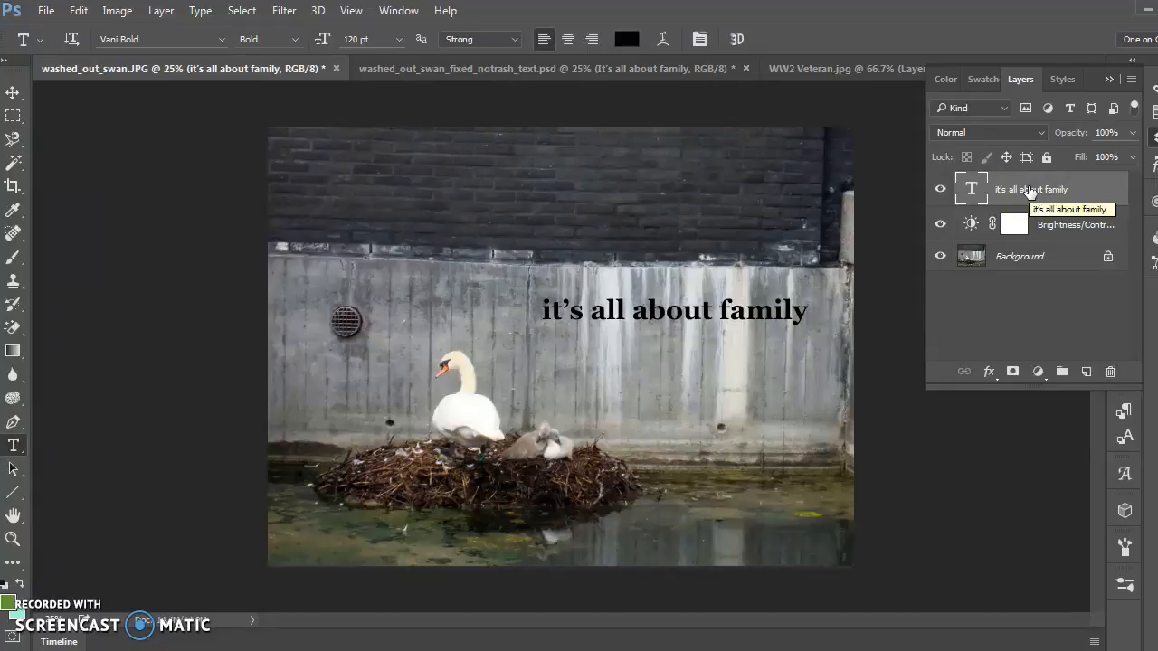
- Set the caption's font size to 140 pt and shift the text slightly left on the concrete wall
mouse_move(836, 263)
left_mouse_down()
mouse_move(770, 326)
mouse_move(632, 307)
left_mouse_up()
left_click_drag(545, 312, 801, 316)
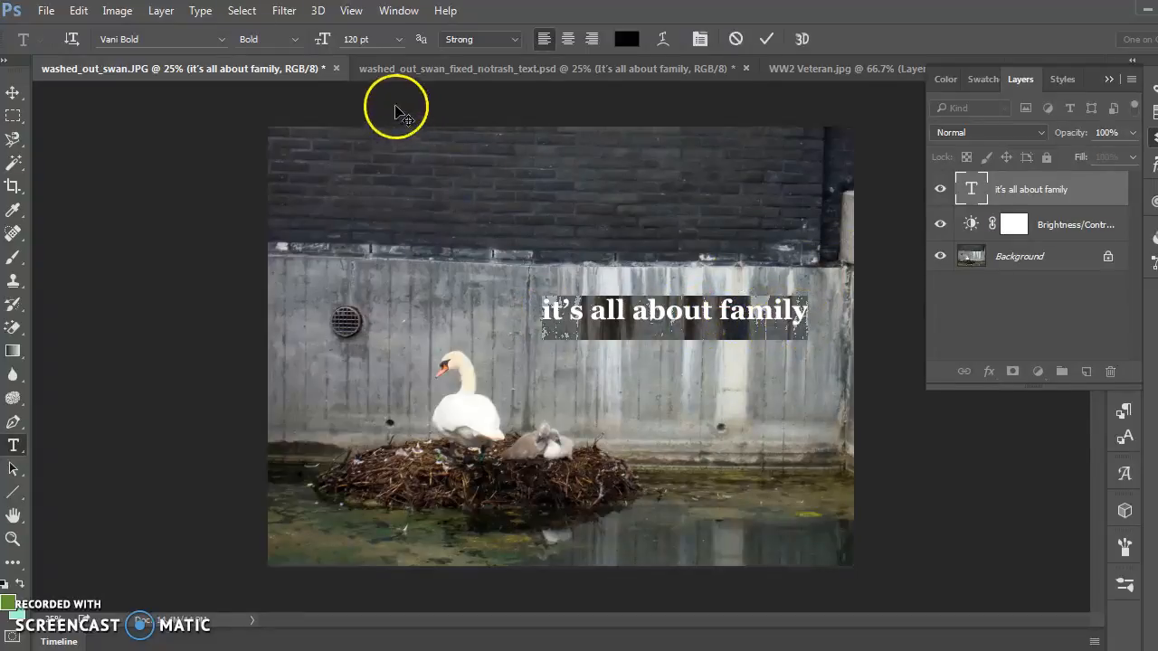
left_click_drag(384, 36, 318, 36)
type("140")
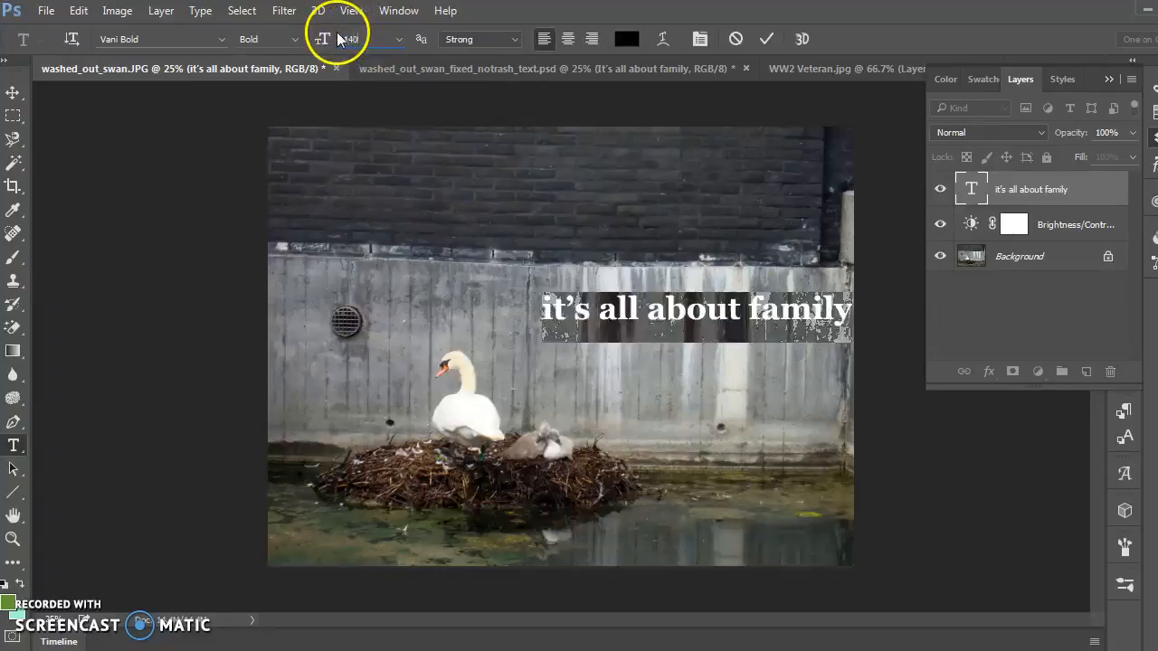
left_click(13, 93)
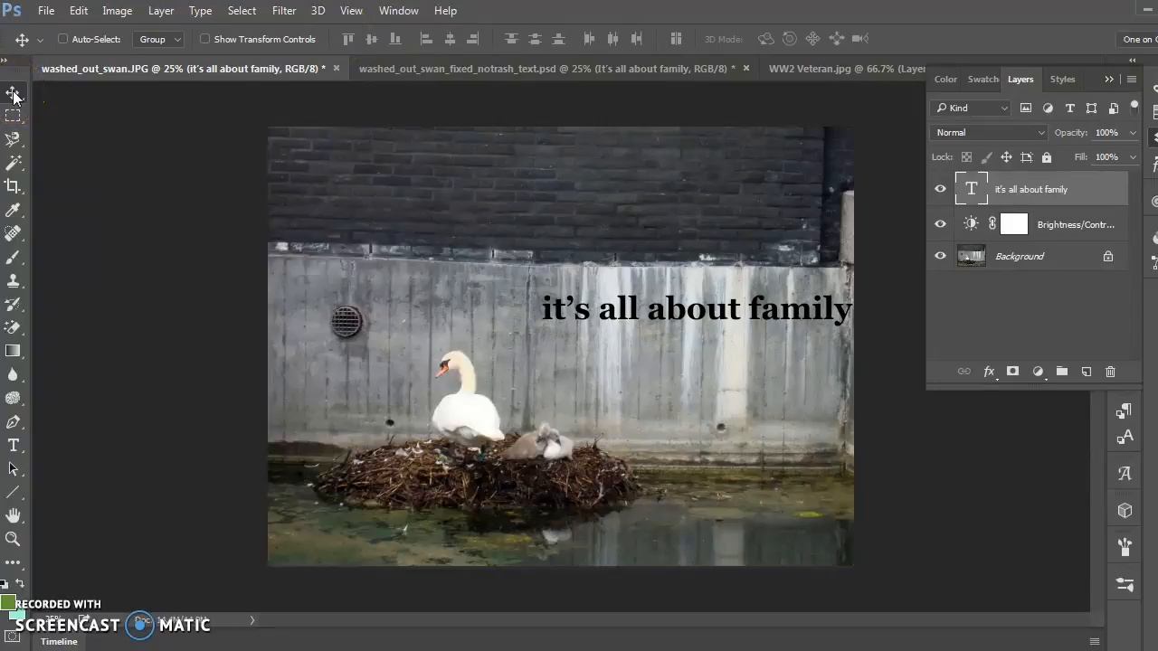
mouse_move(560, 306)
left_mouse_down()
mouse_move(526, 308)
mouse_move(540, 311)
left_mouse_up()
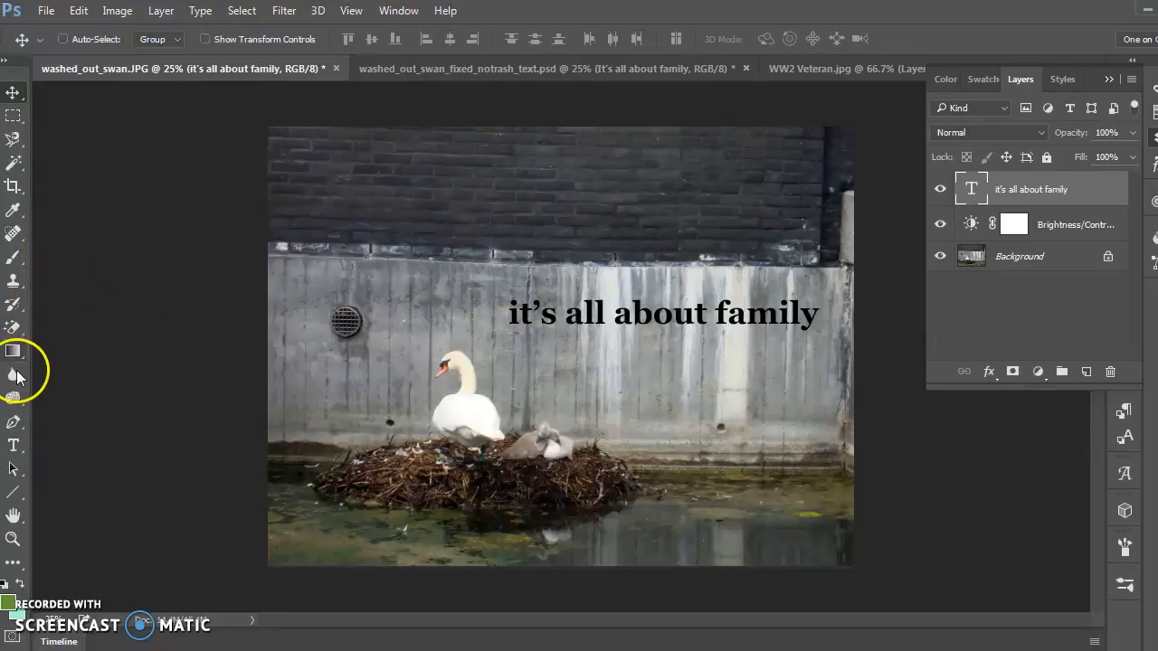
- Set the caption's font size to 120 pt and move the text up onto the dark brick wall
left_click(12, 445)
left_click_drag(509, 316, 817, 319)
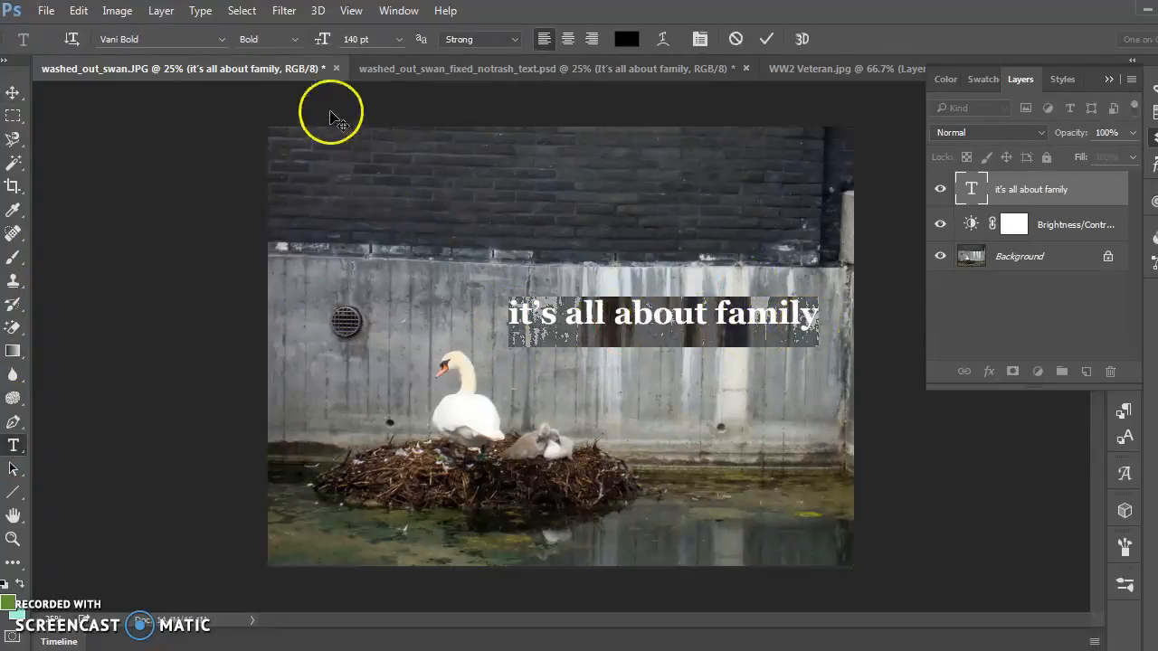
double_click(352, 39)
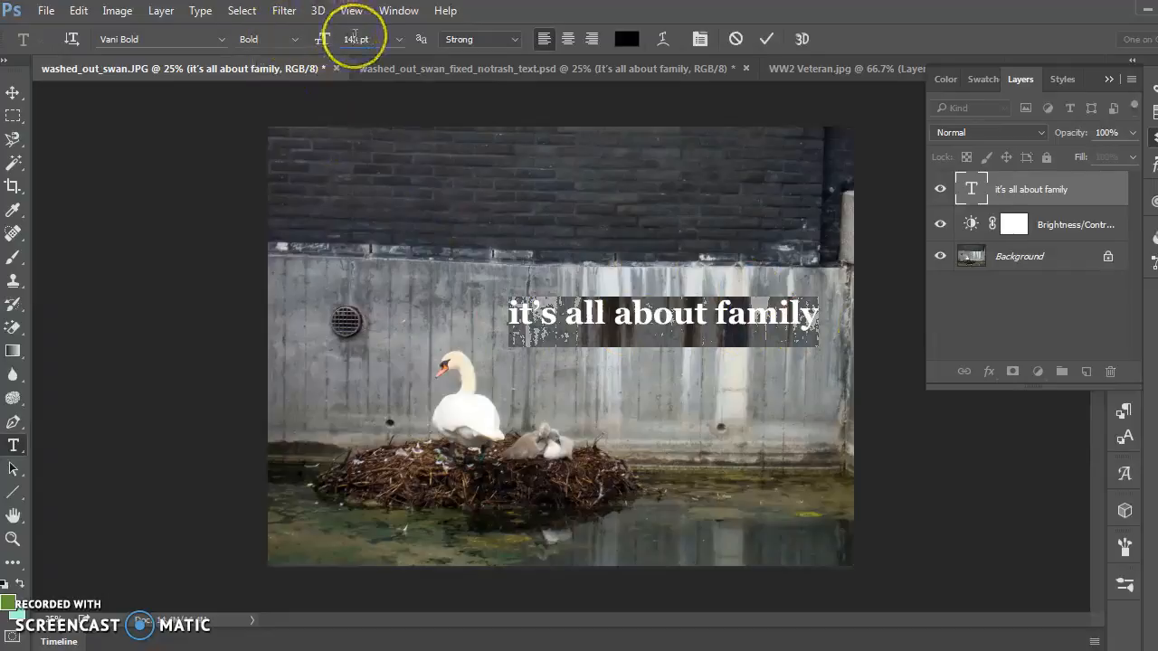
type("100")
key("Return")
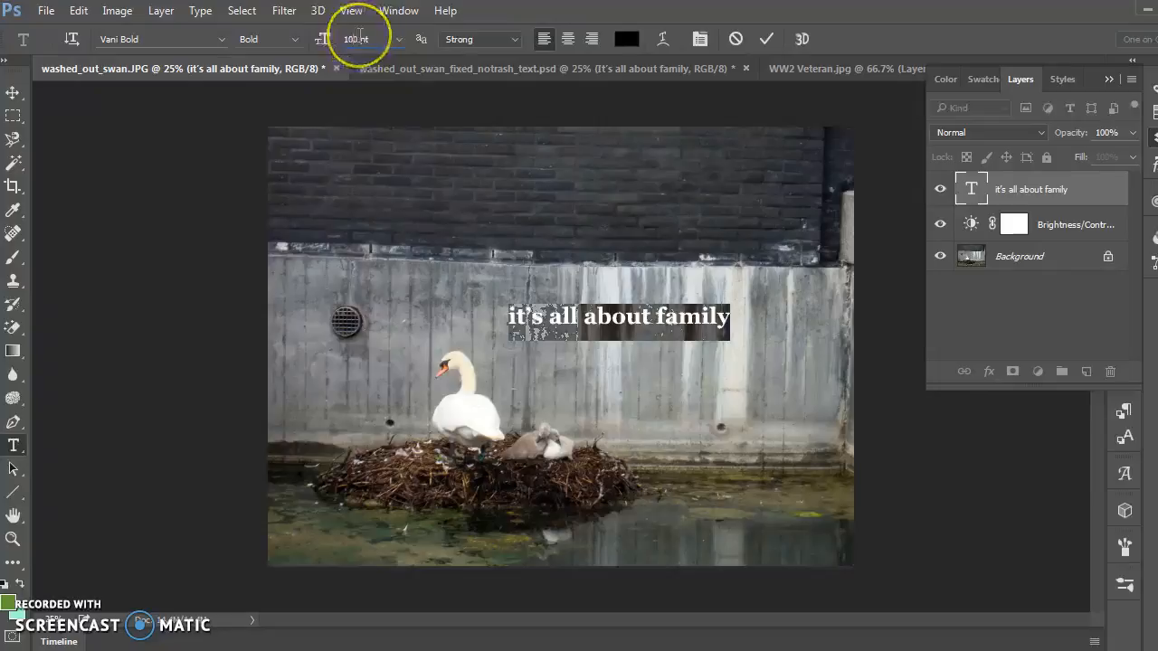
key("shift+Up")
key("shift+Up")
left_click_drag(403, 90, 419, 2)
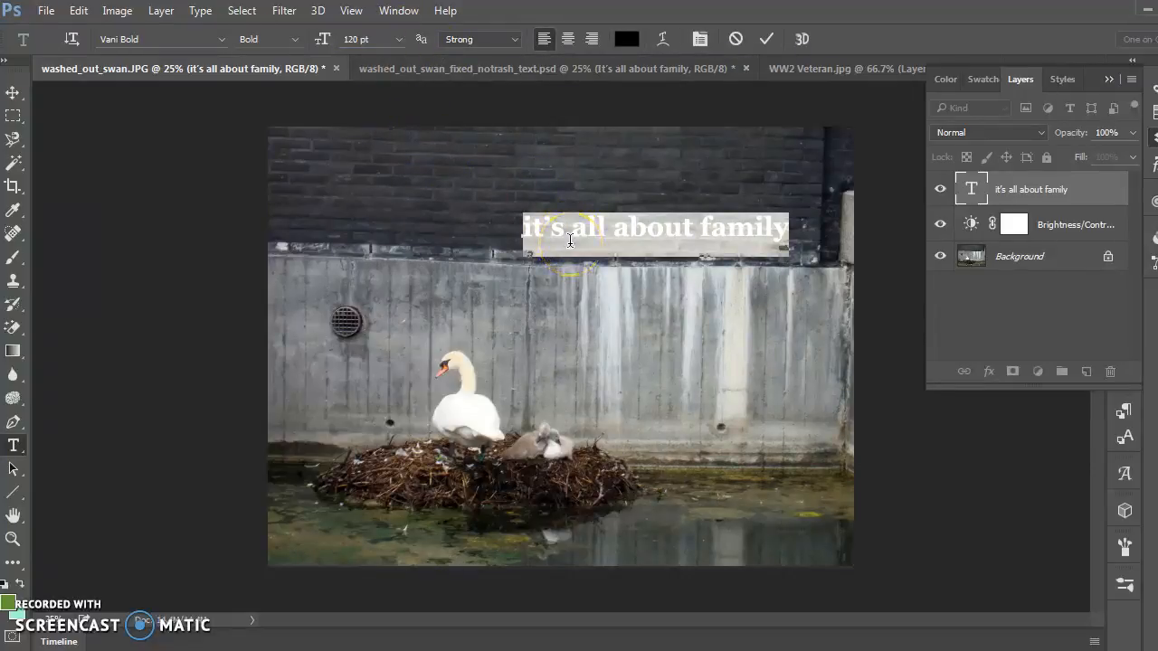
- Sample the cygnet's grey-brown plumage with the Eyedropper and swap it into the foreground colour
key("F6")
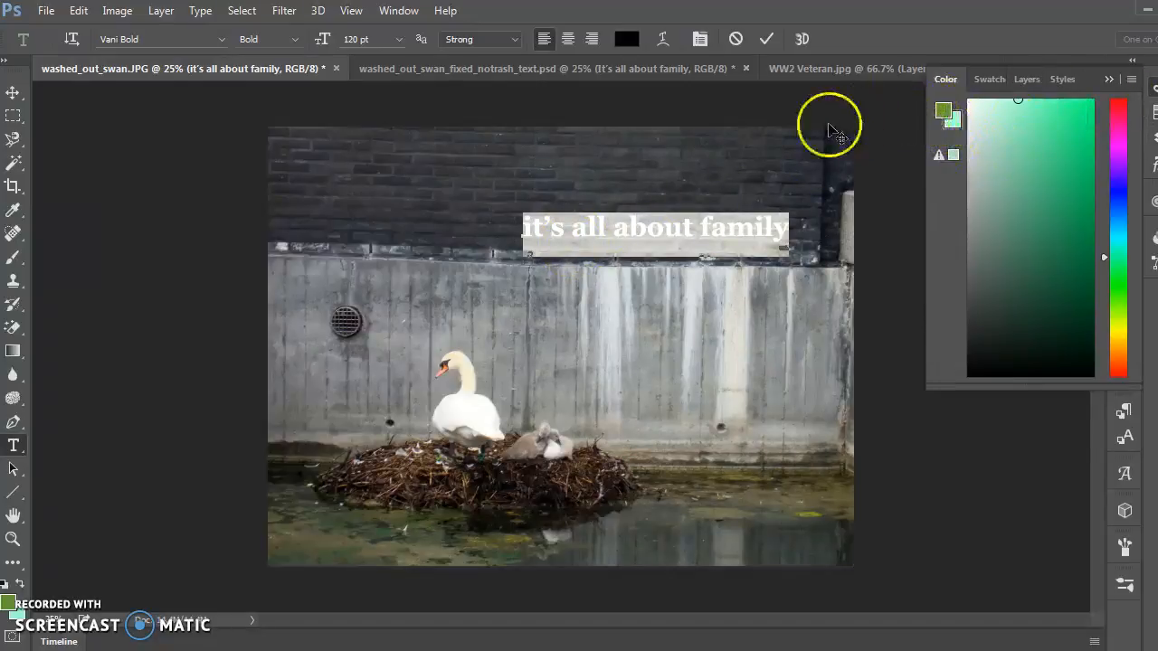
left_click(14, 211)
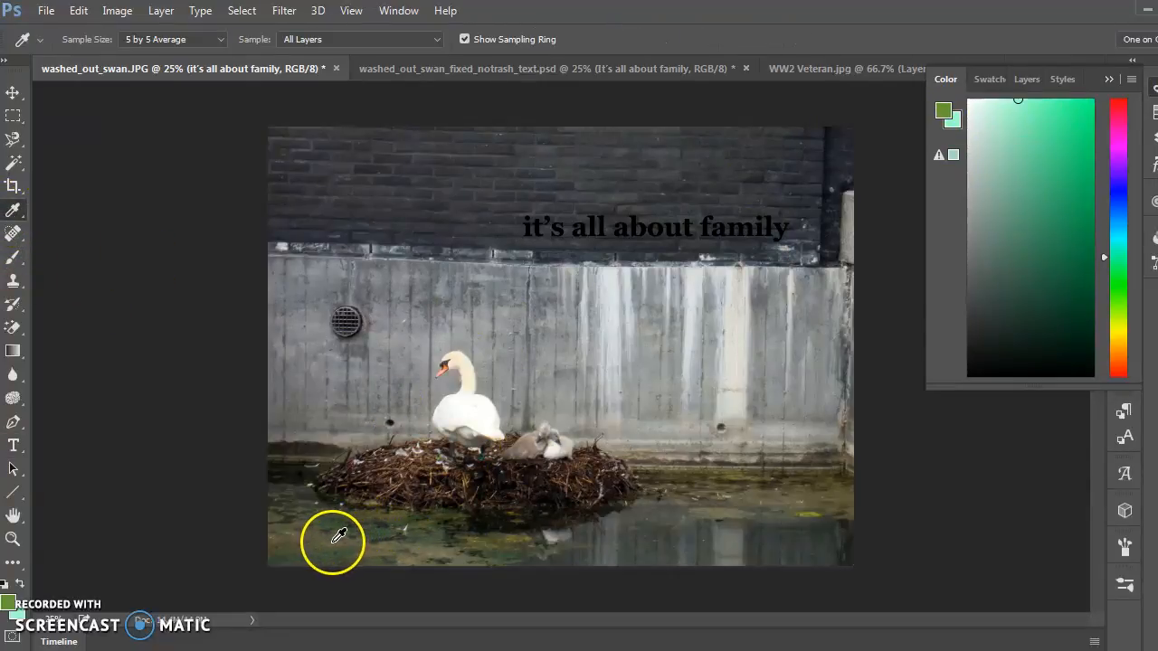
left_click(817, 513)
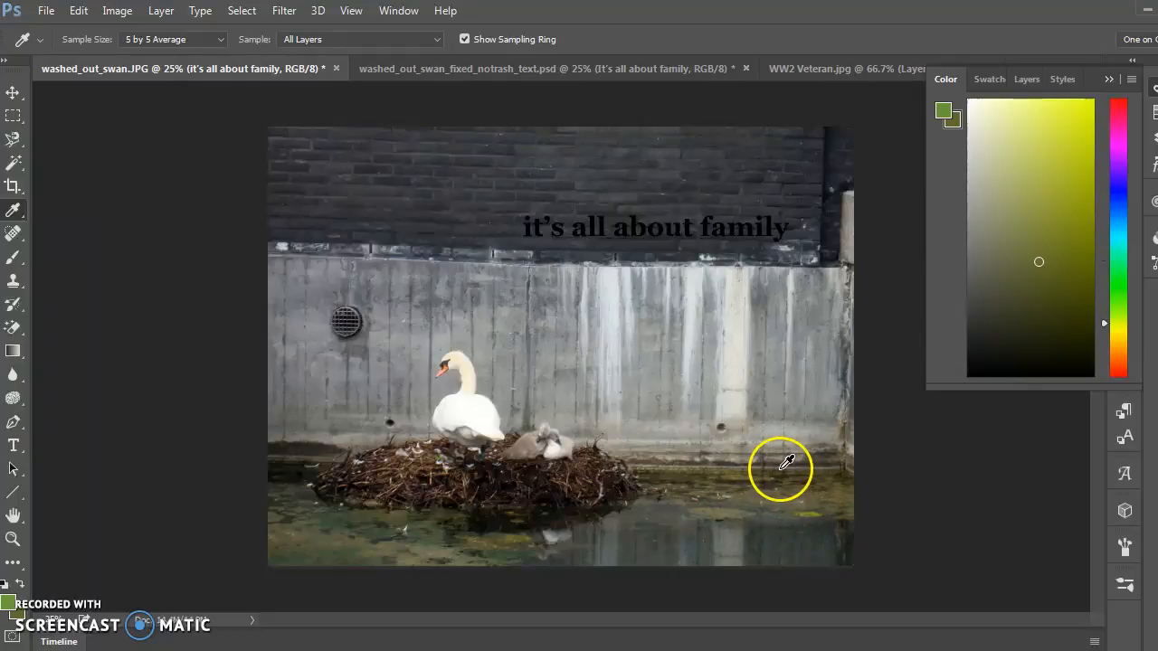
left_click(745, 471)
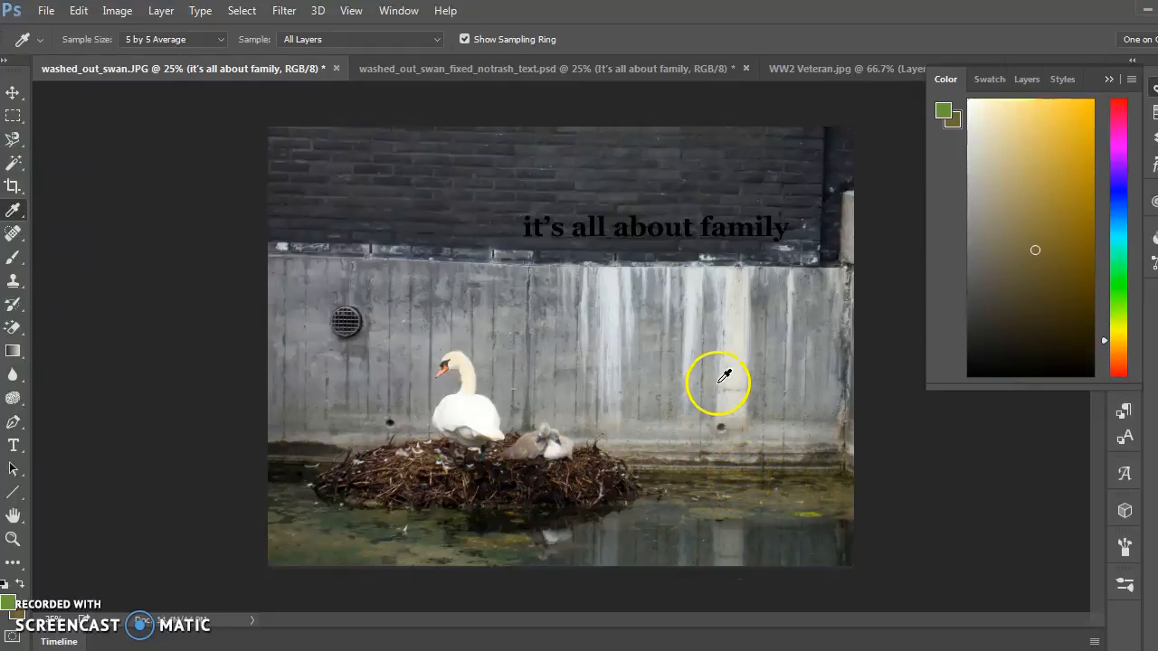
left_click(533, 441)
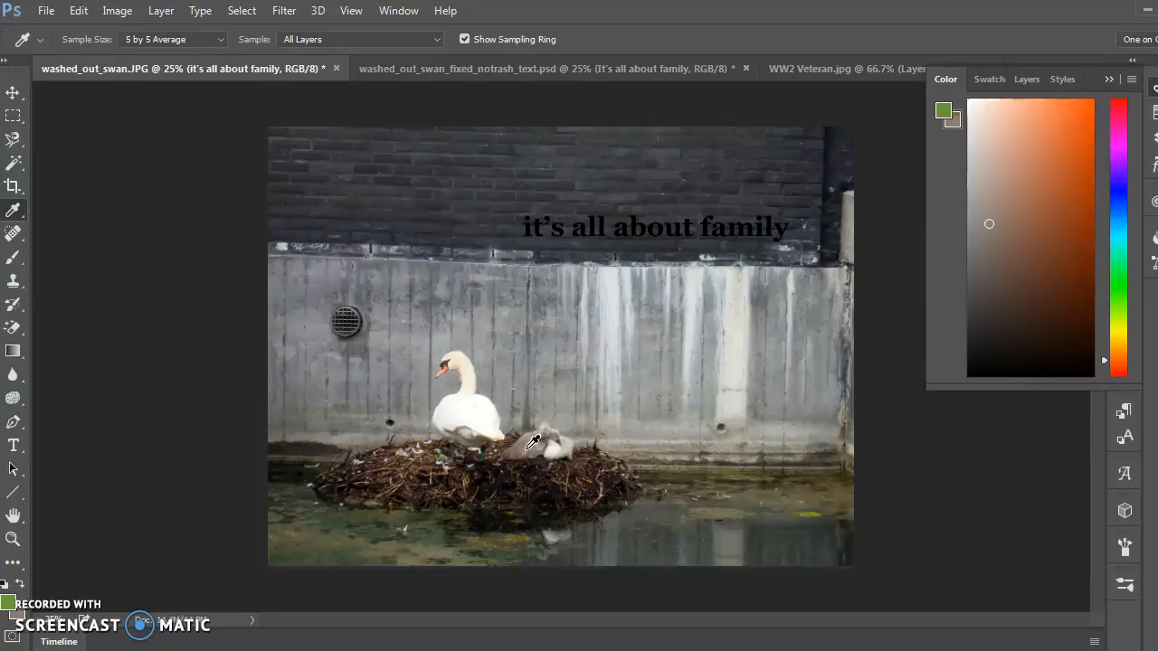
left_click(532, 442)
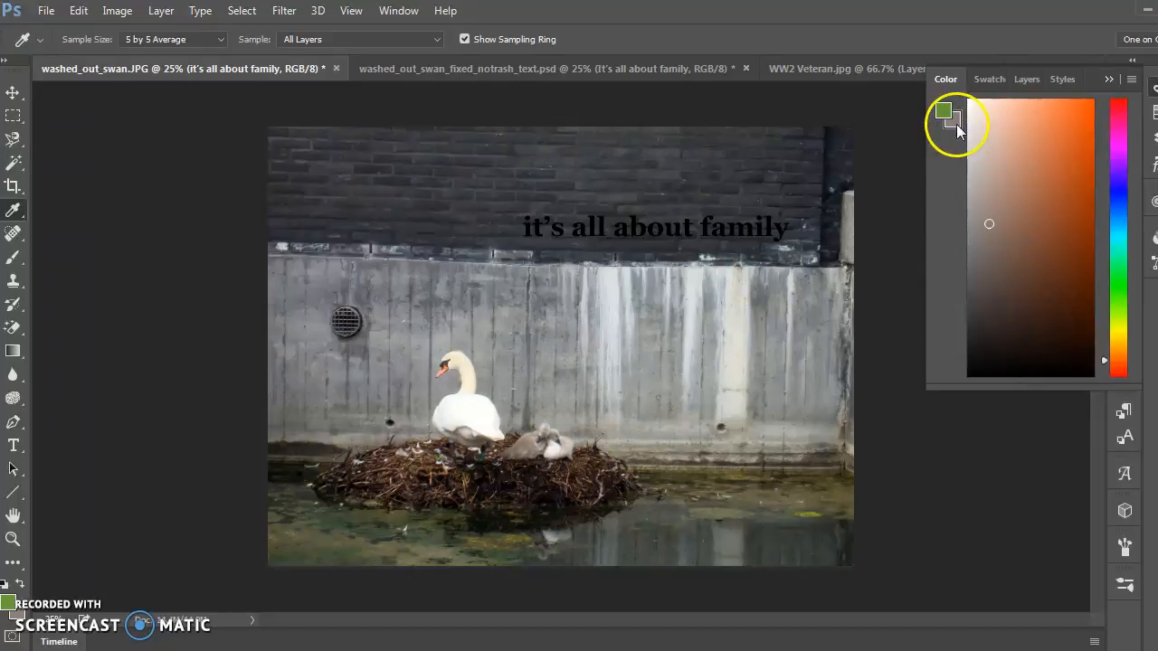
left_click(20, 584)
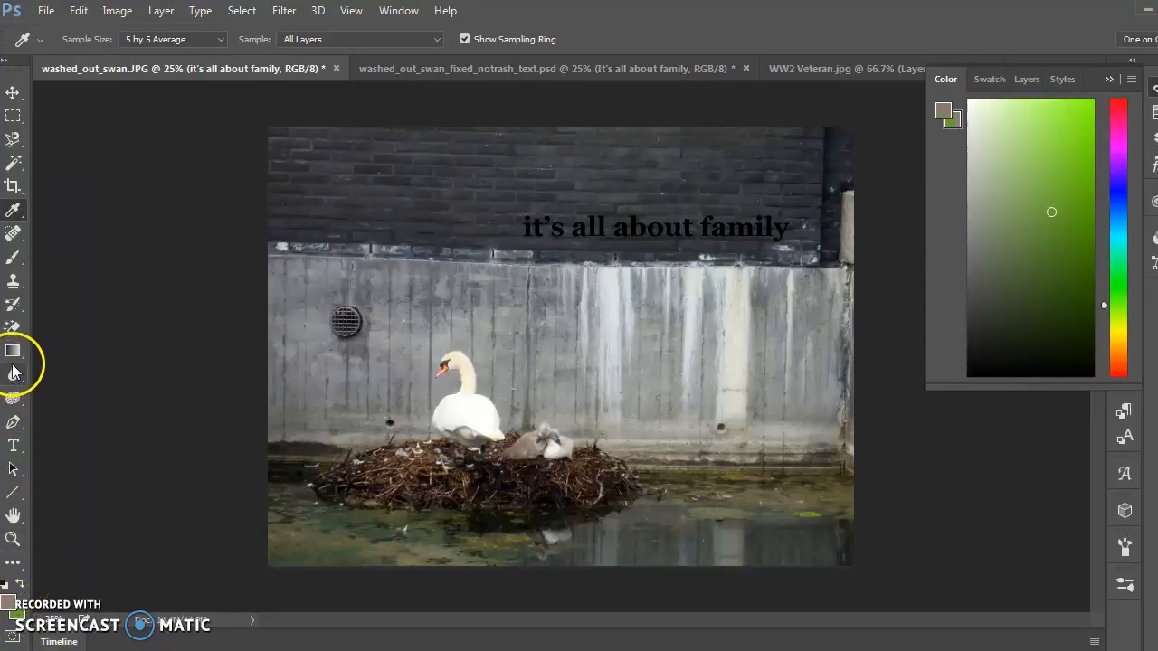
- Select the whole caption on its text layer and set the foreground colour to web colour #996666
left_click(14, 445)
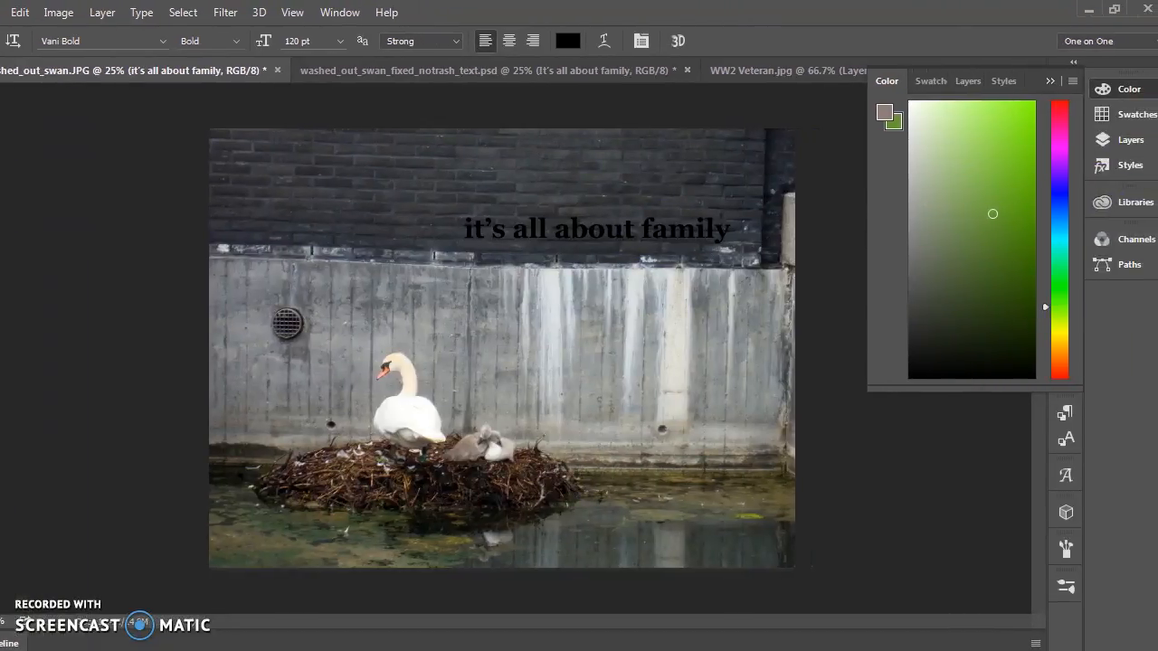
left_click(1131, 141)
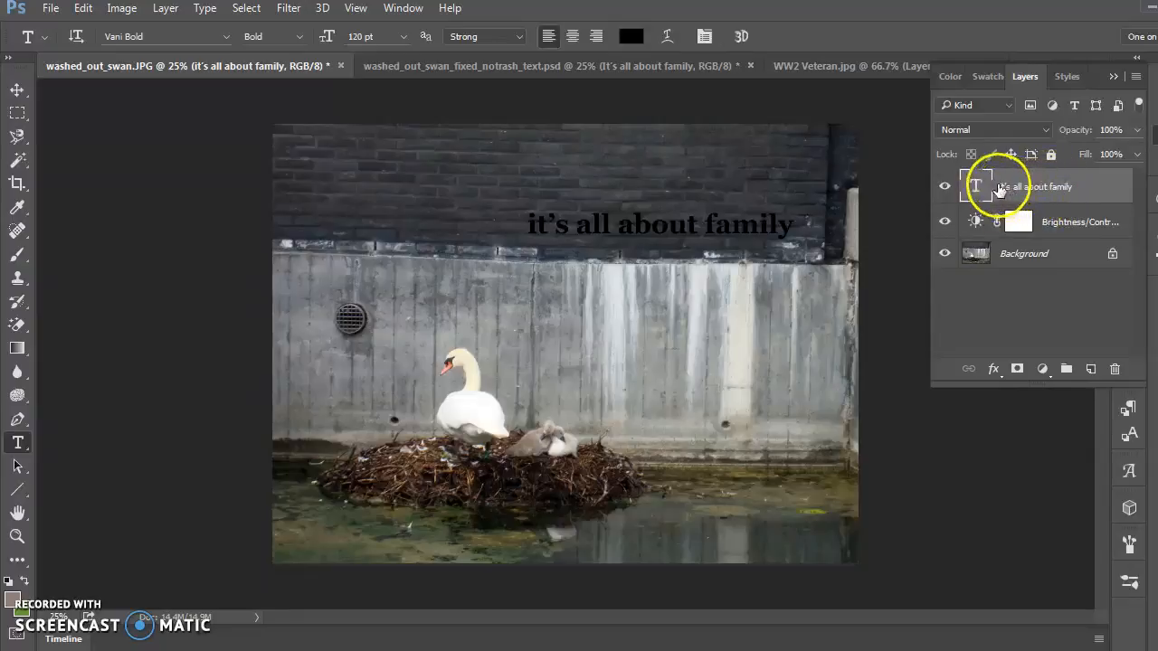
left_click_drag(531, 226, 806, 232)
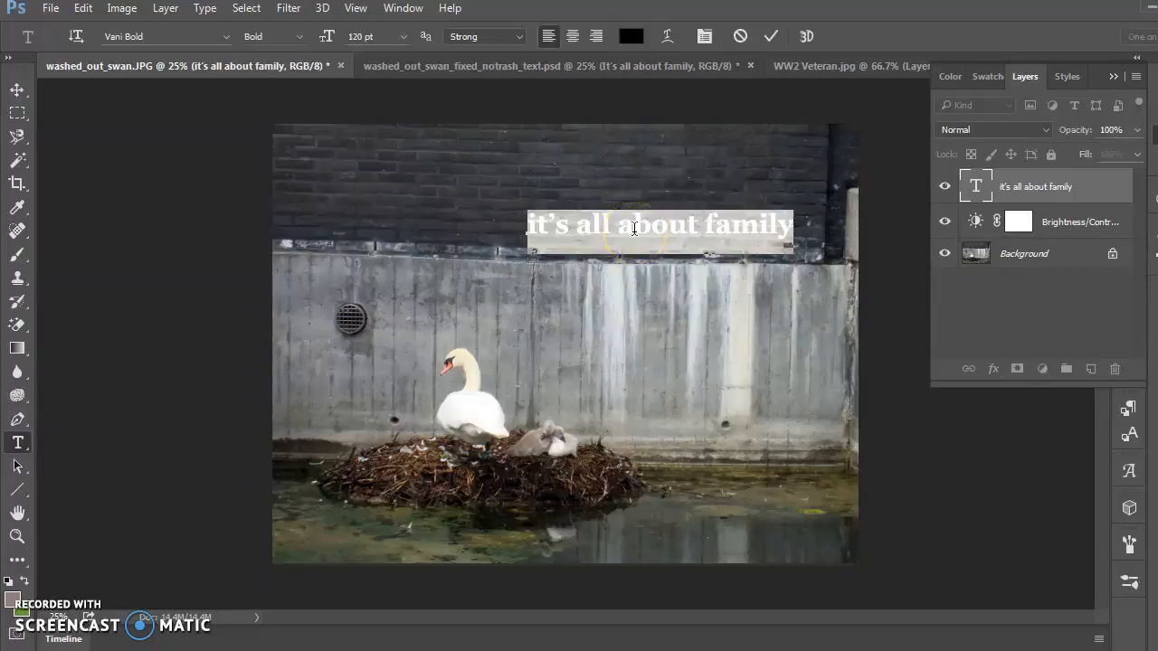
left_click(13, 599)
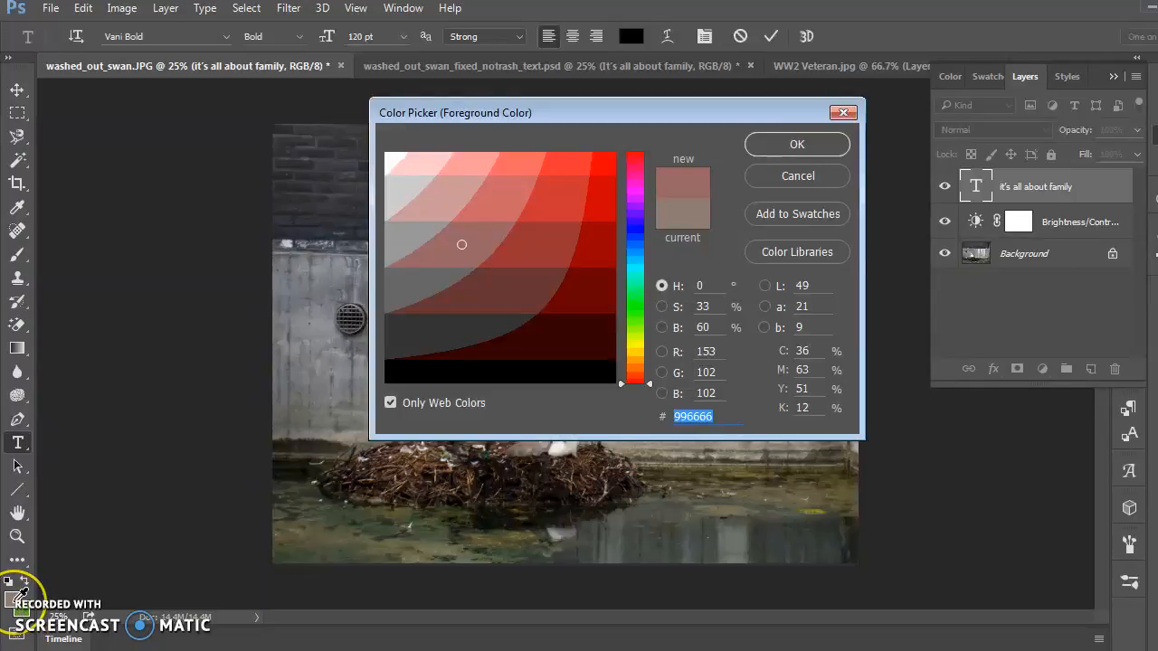
left_click(781, 149)
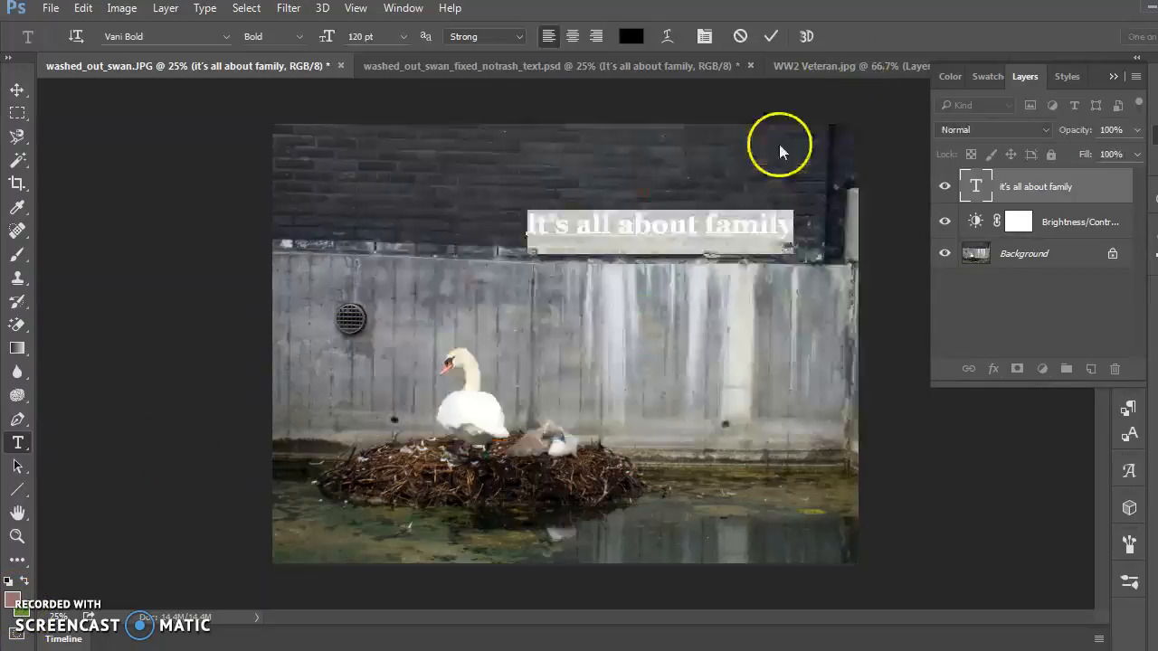
- Deselect the recoloured caption text and make the Brightness/Contrast adjustment layer active
left_click(742, 242)
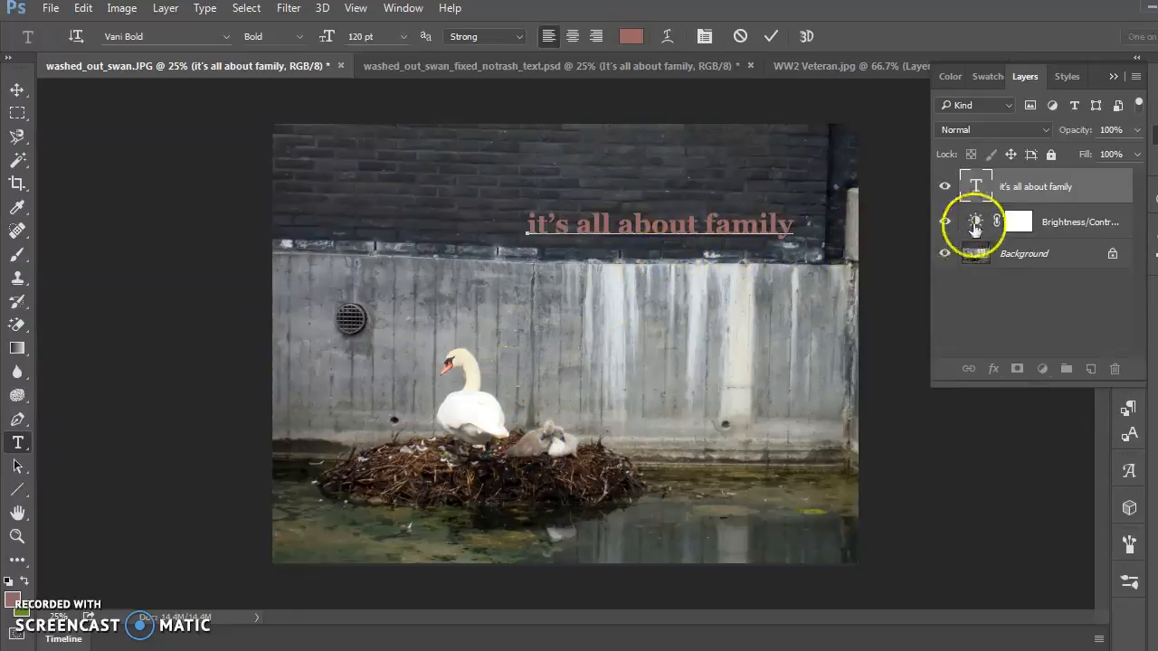
left_click(1058, 226)
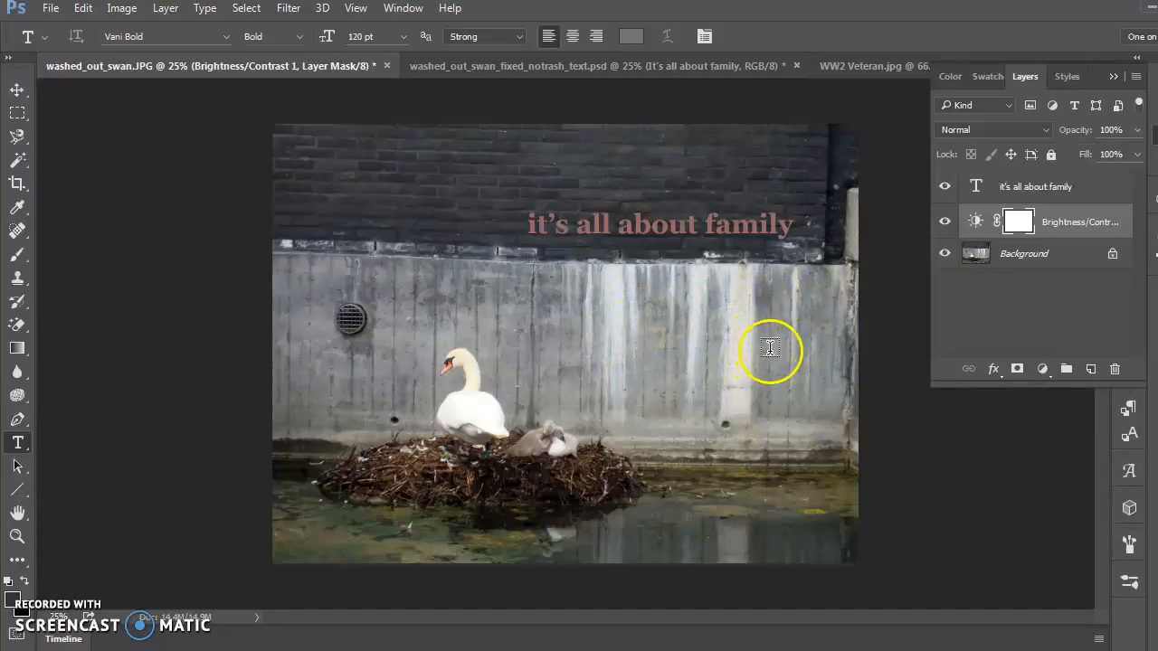
- Hide and show the caption layer and the Brightness/Contrast layer to compare the photo with and without each edit
left_click(945, 188)
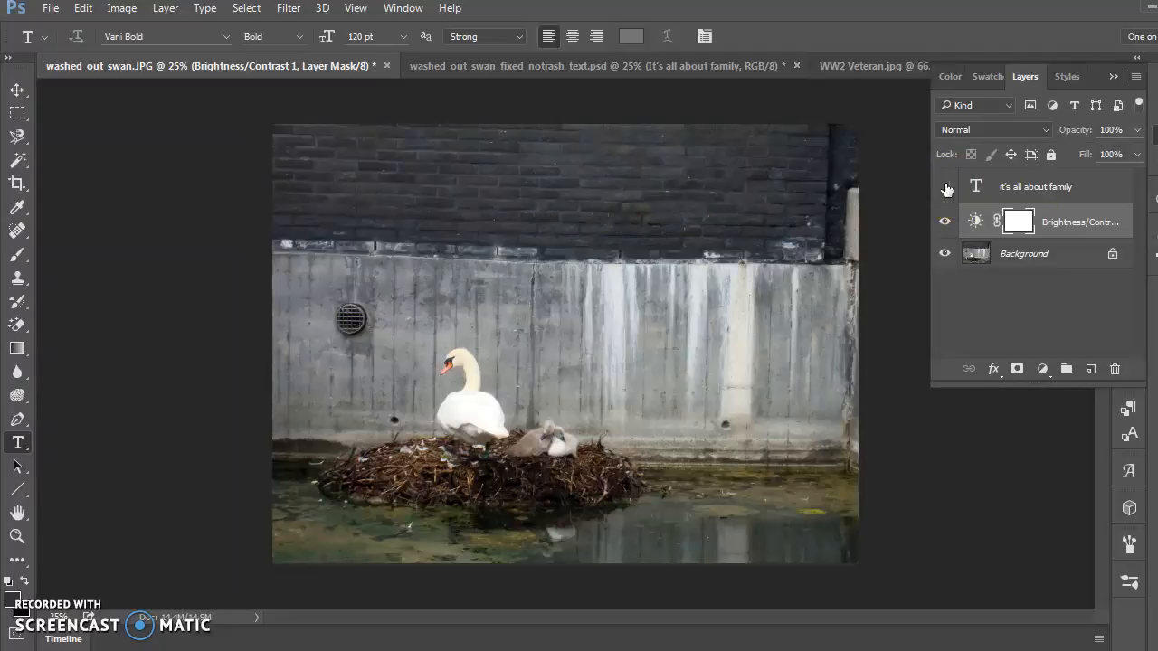
double_click(946, 188)
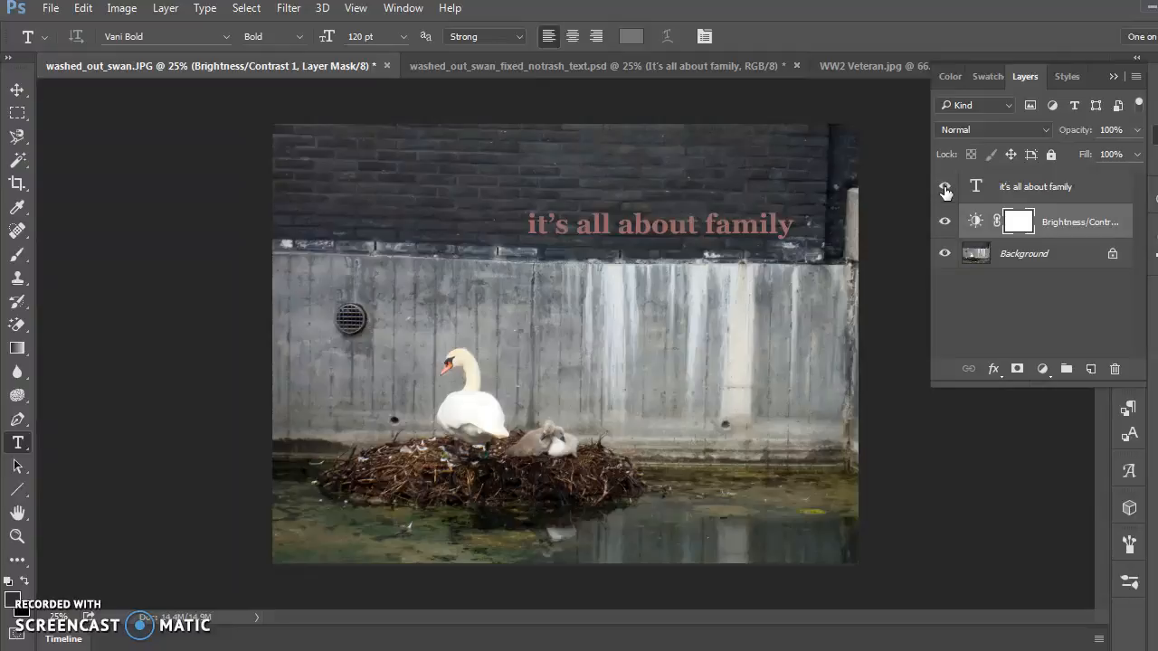
left_click(945, 188)
left_click(945, 223)
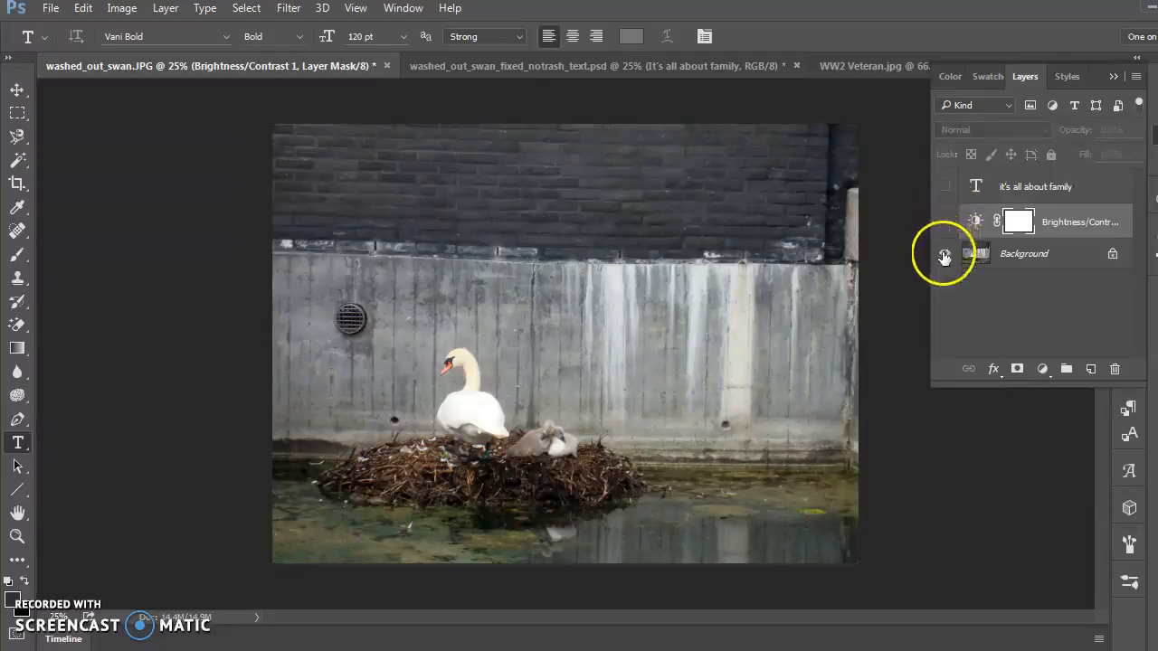
left_click(945, 222)
left_click(947, 187)
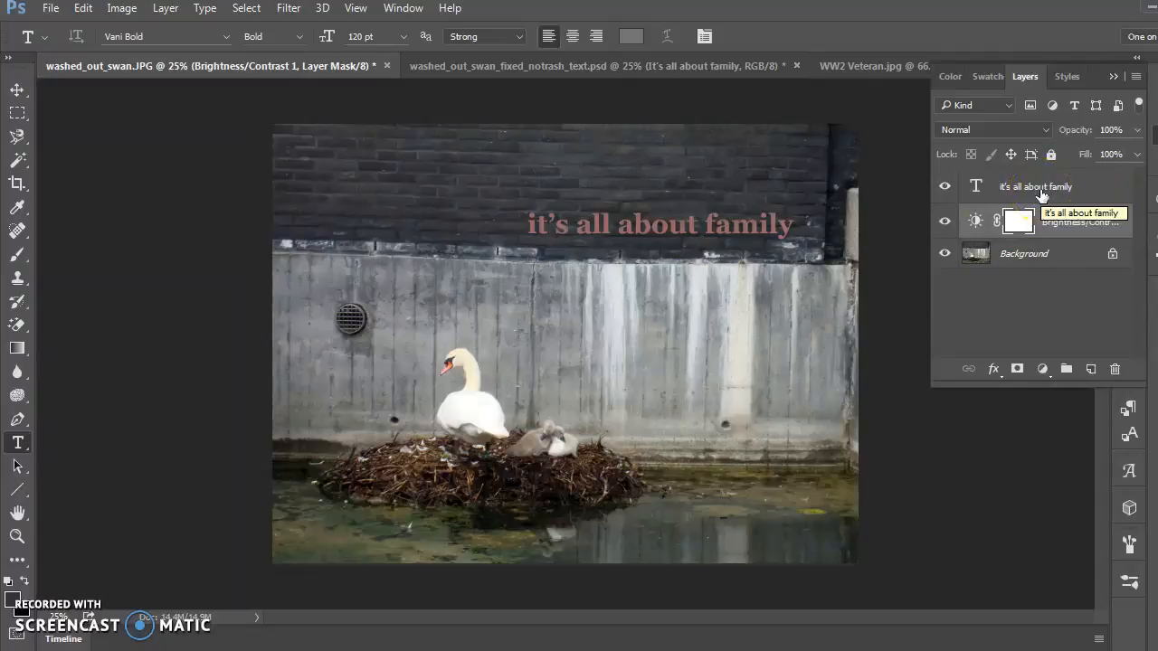
left_click(997, 185)
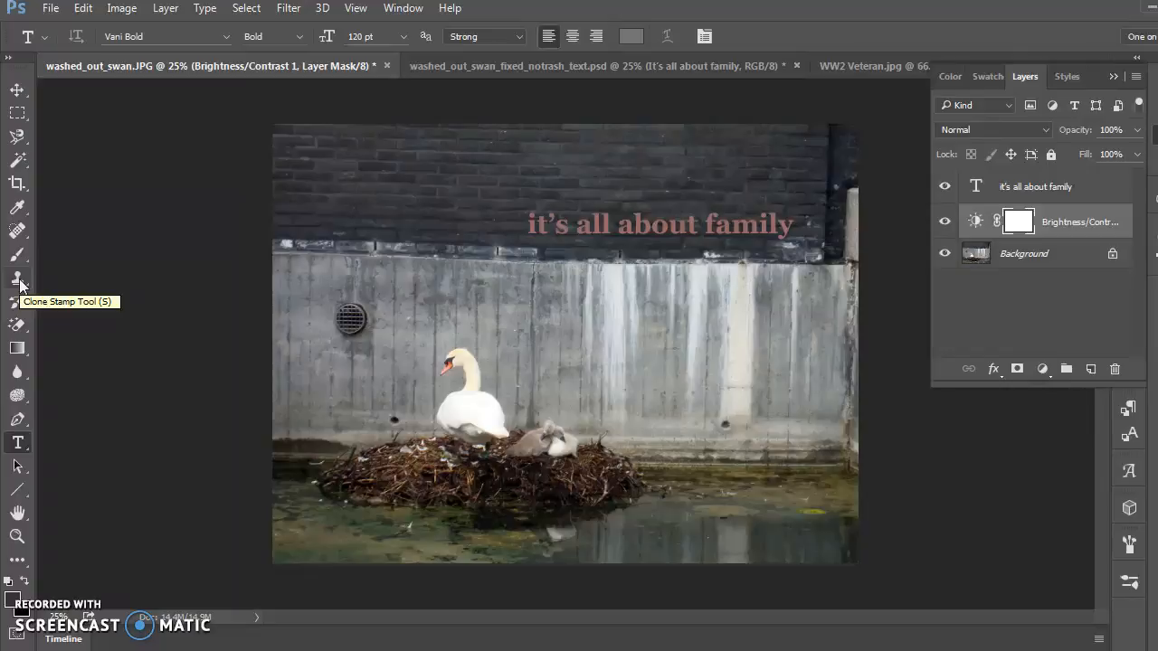
- Switch to the Canvas Week 8 page in the browser and read the Exercise 2 instructions on Clone Stamp Tool, Type, and Contrast
key("alt+Tab")
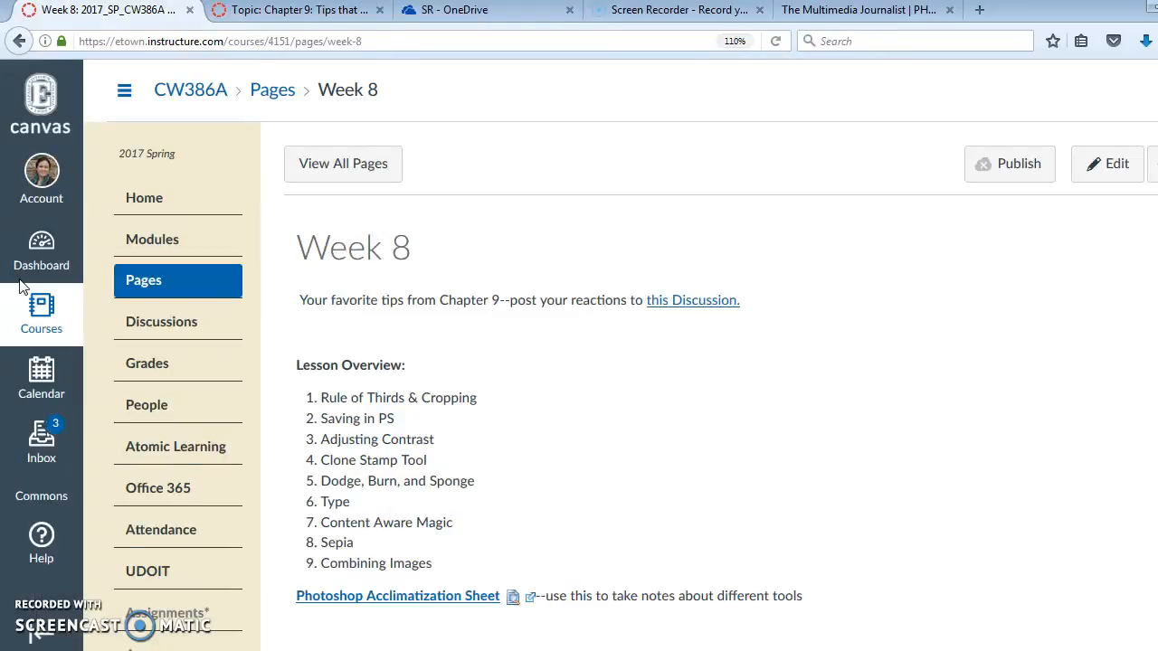
scroll(22, 286, "down", 5)
scroll(23, 287, "down", 6)
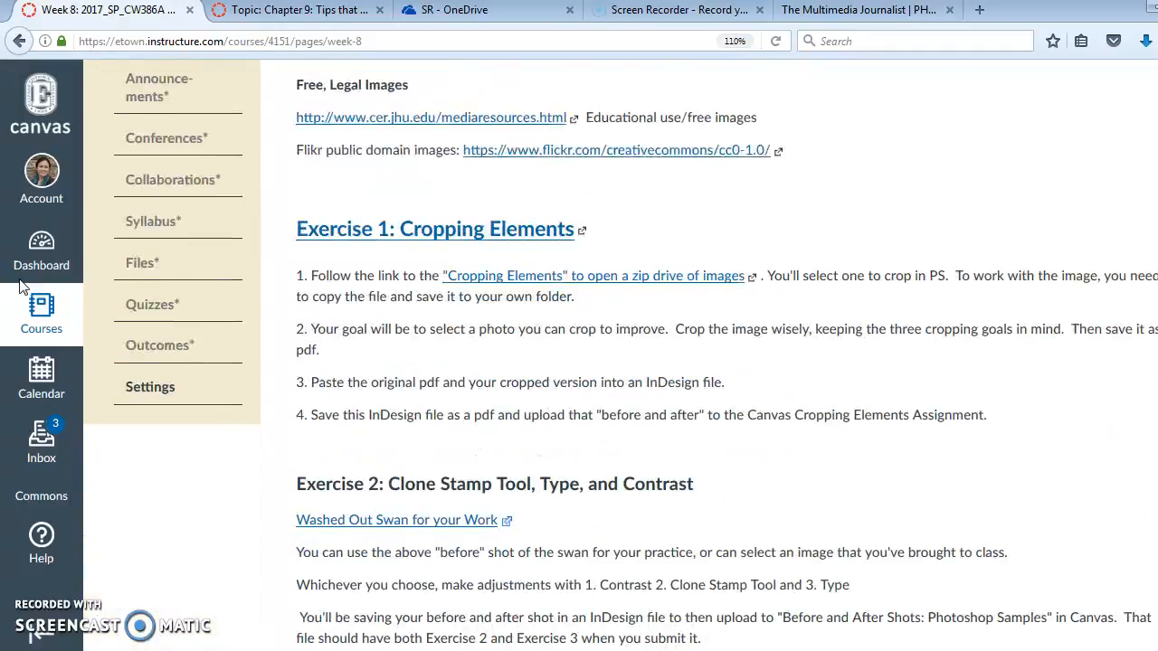
scroll(23, 286, "down", 4)
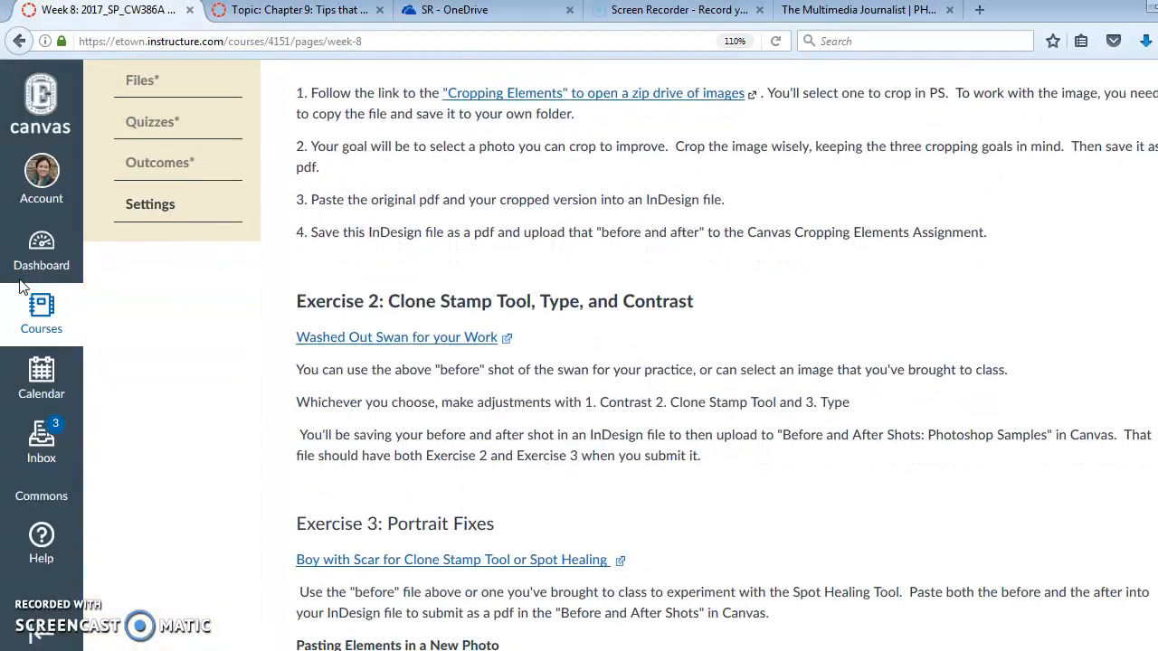